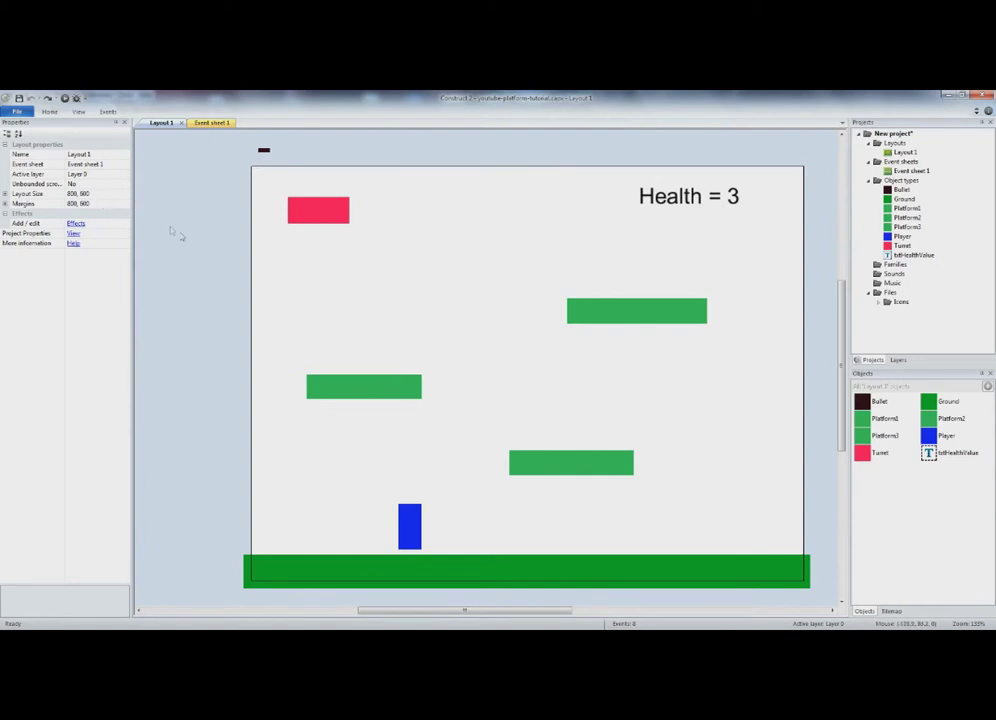
Set the layout size to 1600, 600.
{"action": "left_click", "coordinate": [77, 194]}
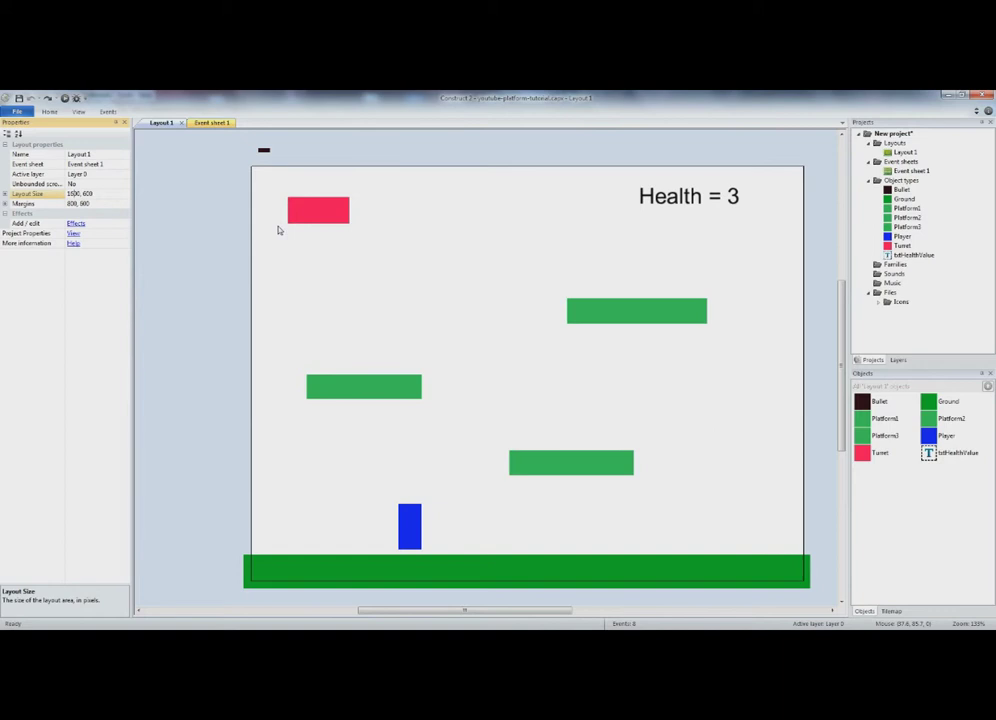
{"action": "key", "text": "Return"}
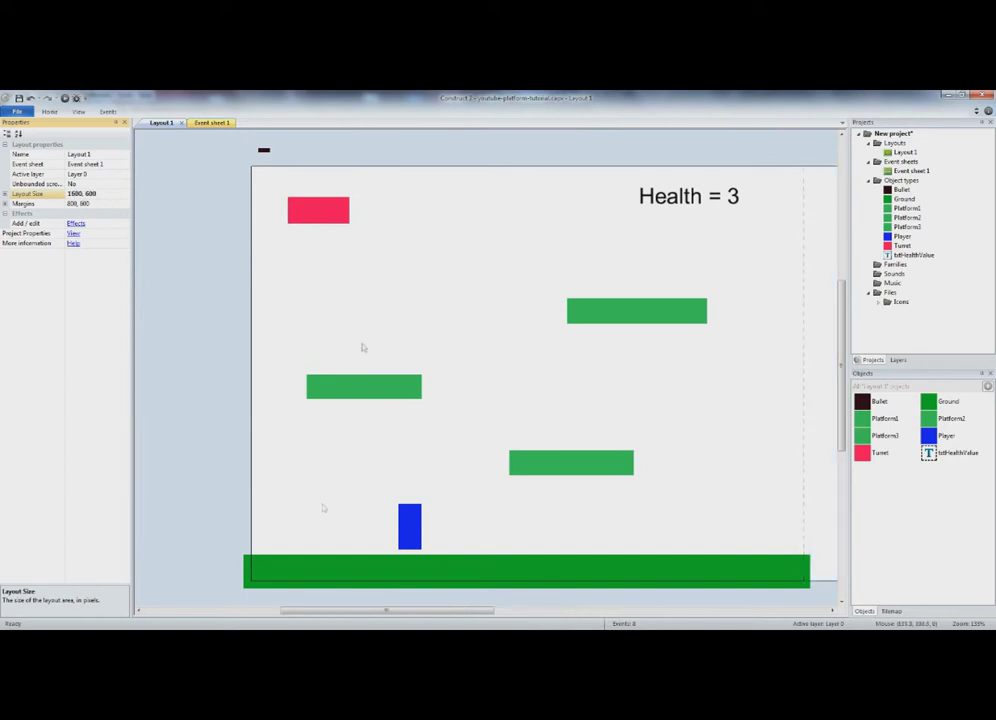
Stretch the Ground sprite rightward past the far edge of the layout, to about 1625 px wide.
{"action": "mouse_move", "coordinate": [318, 614]}
{"action": "left_mouse_down"}
{"action": "mouse_move", "coordinate": [508, 614]}
{"action": "mouse_move", "coordinate": [360, 614]}
{"action": "mouse_move", "coordinate": [495, 612]}
{"action": "left_mouse_up"}
{"action": "left_click", "coordinate": [238, 571]}
{"action": "left_click_drag", "start_coordinate": [248, 571], "coordinate": [804, 567]}
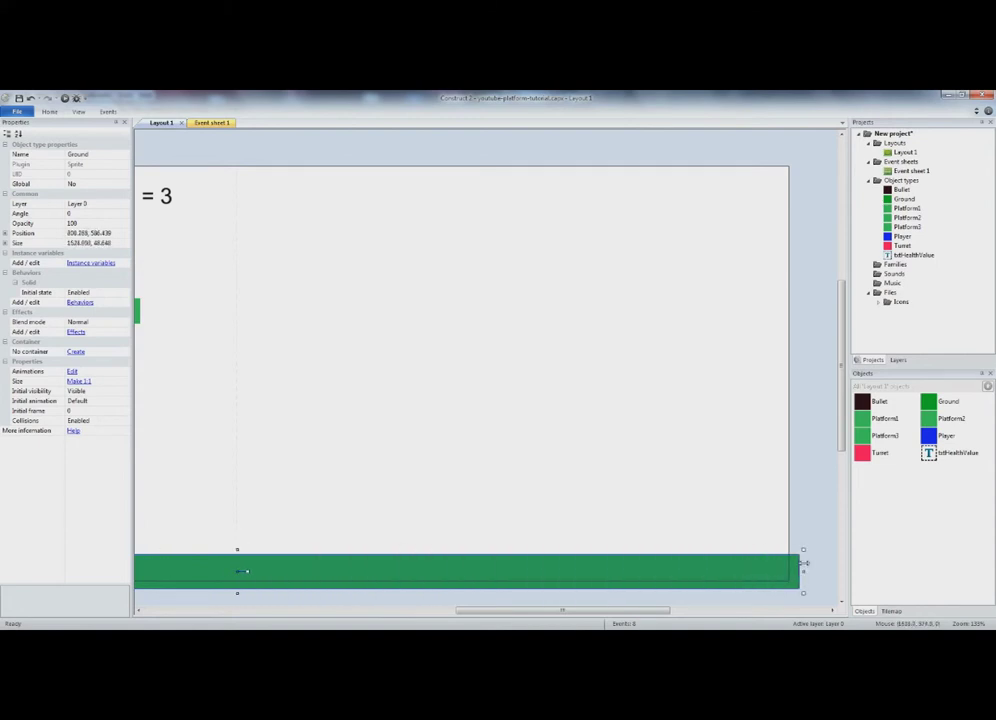
{"action": "left_click_drag", "start_coordinate": [586, 611], "coordinate": [372, 611]}
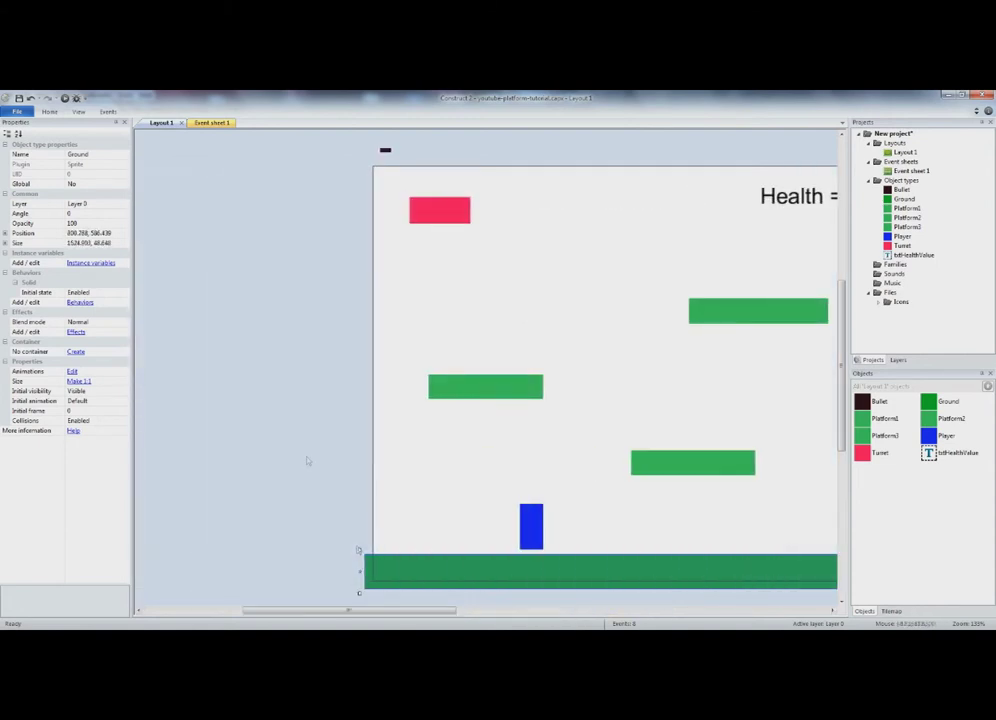
{"action": "left_click", "coordinate": [308, 461]}
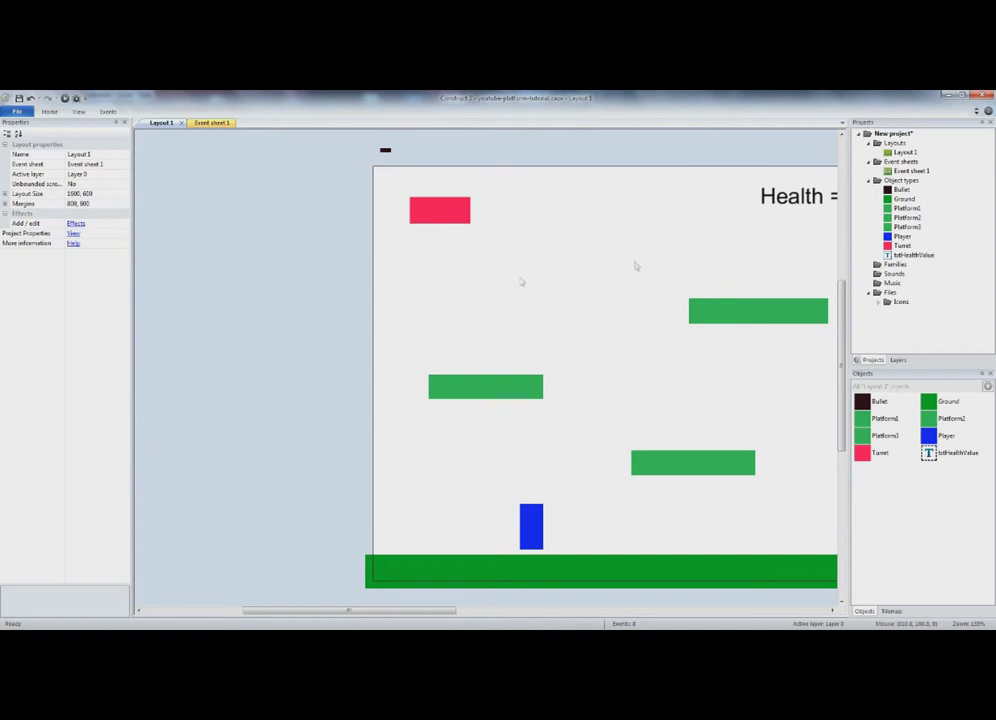
Check the window size in the project properties and compare it with the widened layout.
{"action": "left_click", "coordinate": [73, 233]}
{"action": "left_click", "coordinate": [101, 272]}
{"action": "left_click_drag", "start_coordinate": [367, 610], "coordinate": [425, 614]}
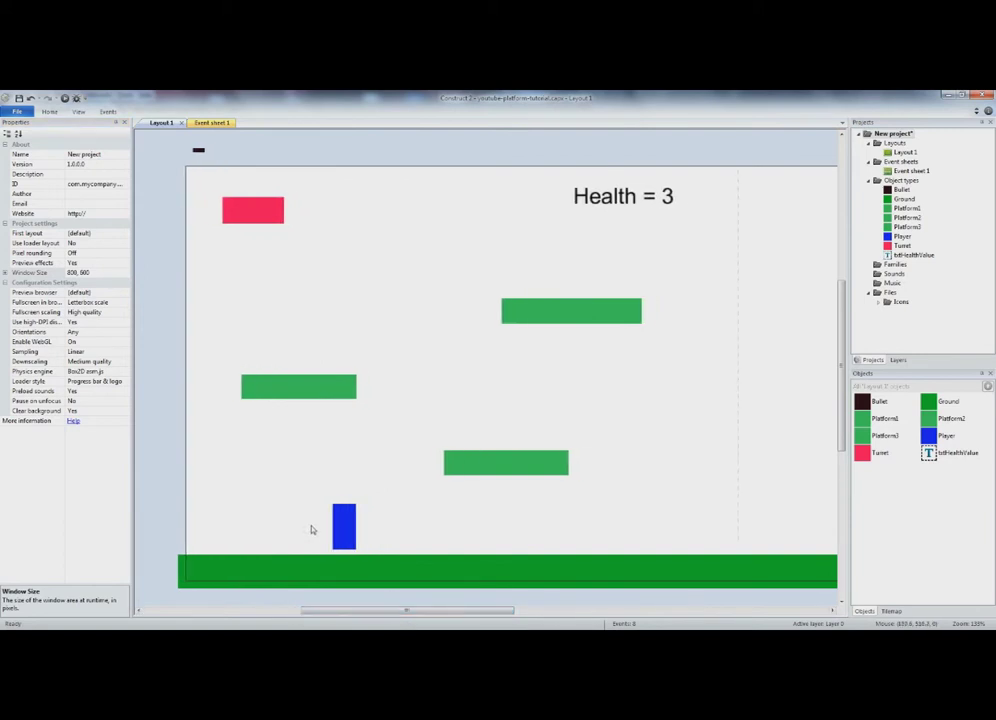
{"action": "mouse_move", "coordinate": [330, 613]}
{"action": "left_mouse_down"}
{"action": "mouse_move", "coordinate": [344, 616]}
{"action": "mouse_move", "coordinate": [334, 615]}
{"action": "left_mouse_up"}
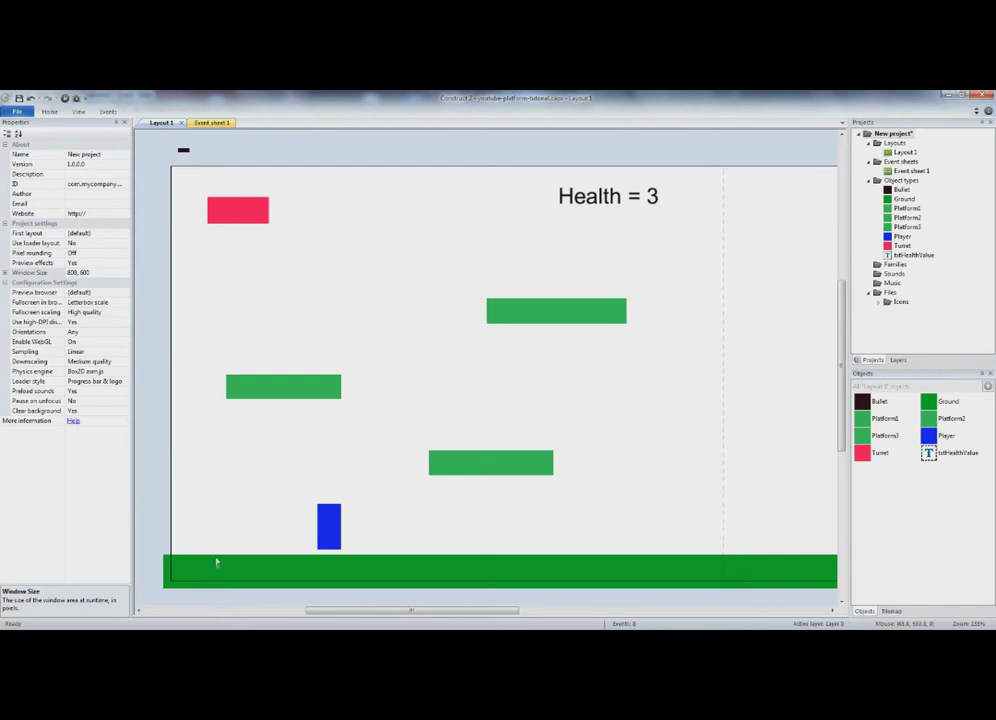
Switch to the game preview already open in the browser and test walking the player past the right edge and back.
{"action": "key", "text": "alt+Tab"}
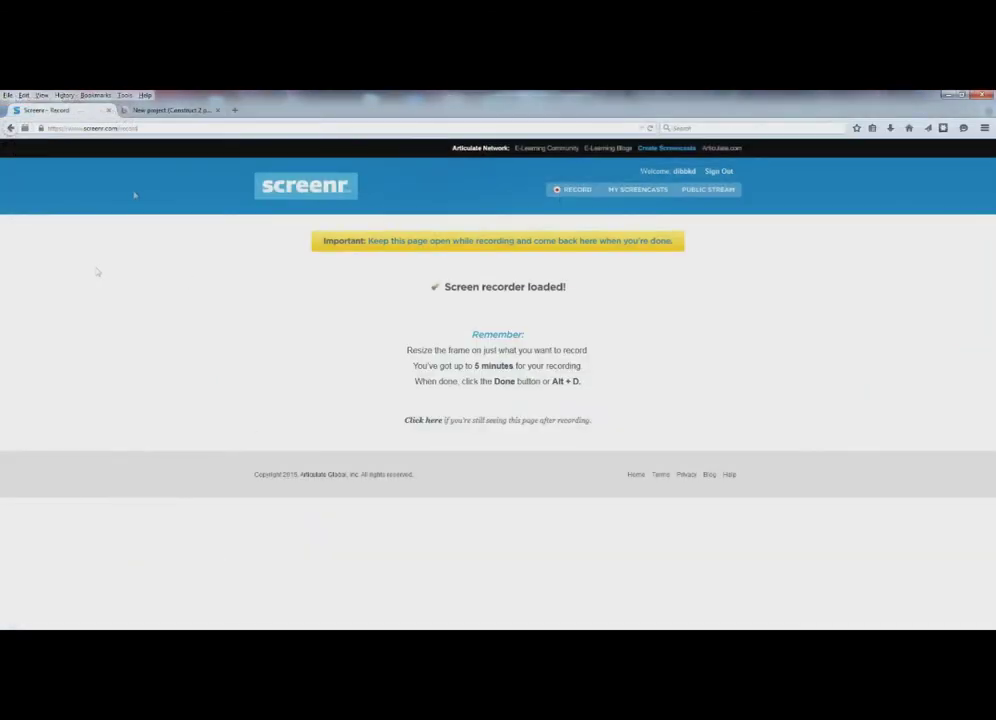
{"action": "left_click", "coordinate": [145, 110]}
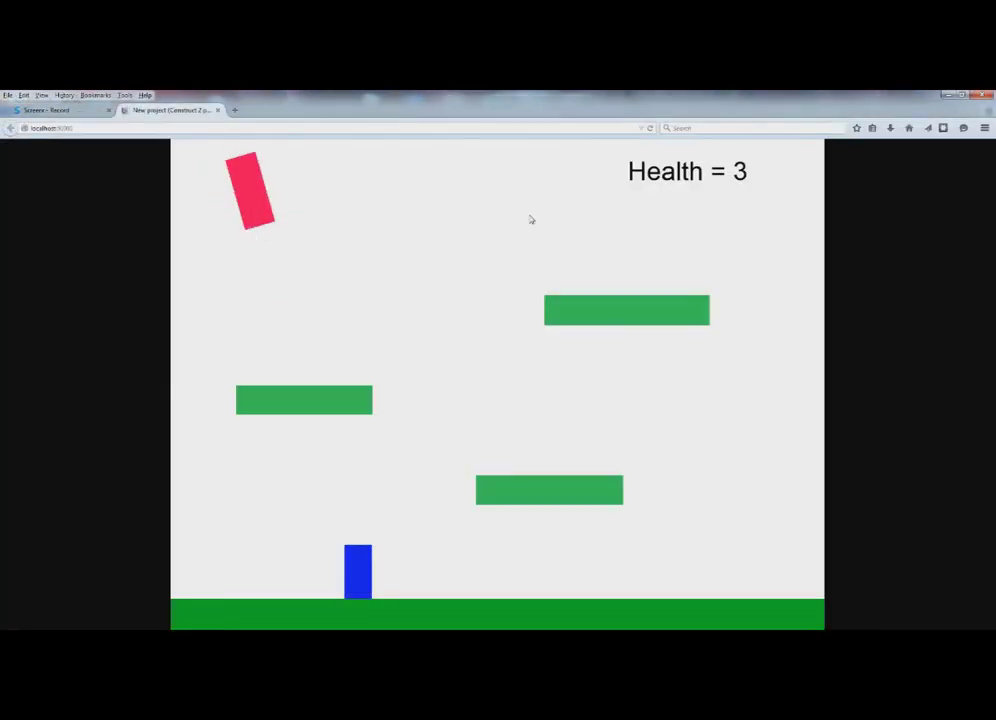
{"action": "key", "text": "Right"}
{"action": "key", "text": "Right"}
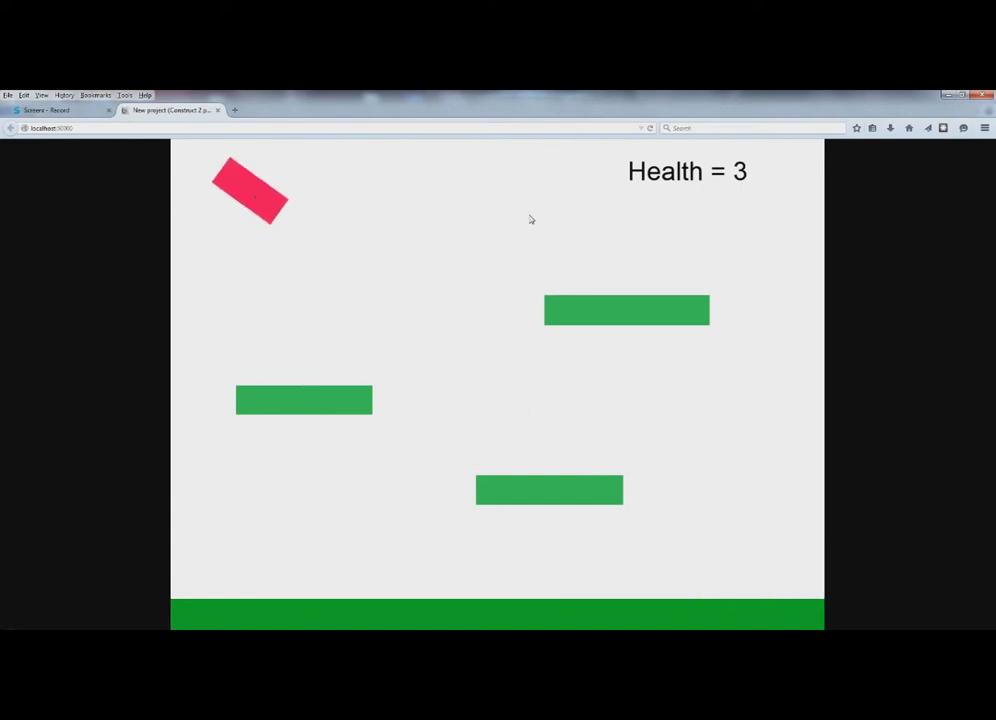
{"action": "key", "text": "Left"}
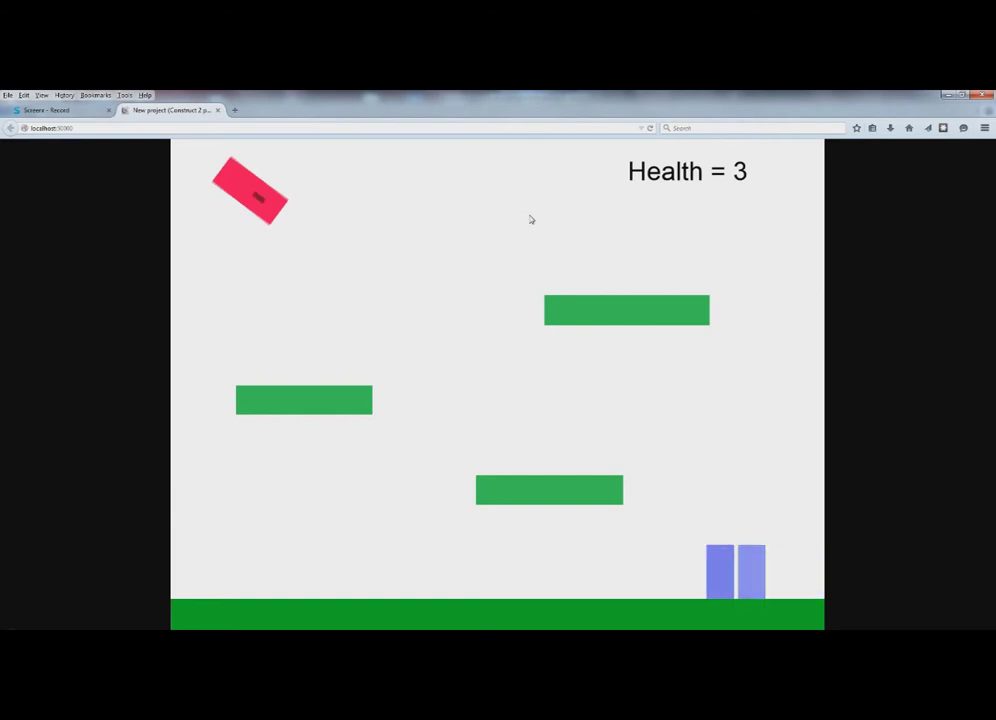
{"action": "key", "text": "Left"}
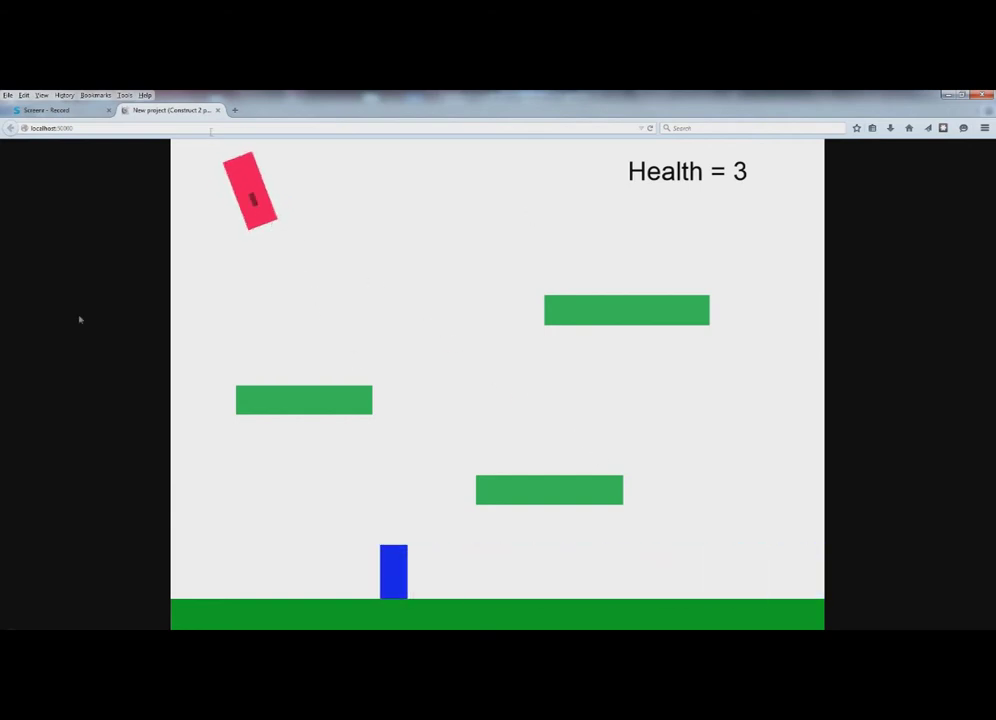
{"action": "key", "text": "alt+Tab"}
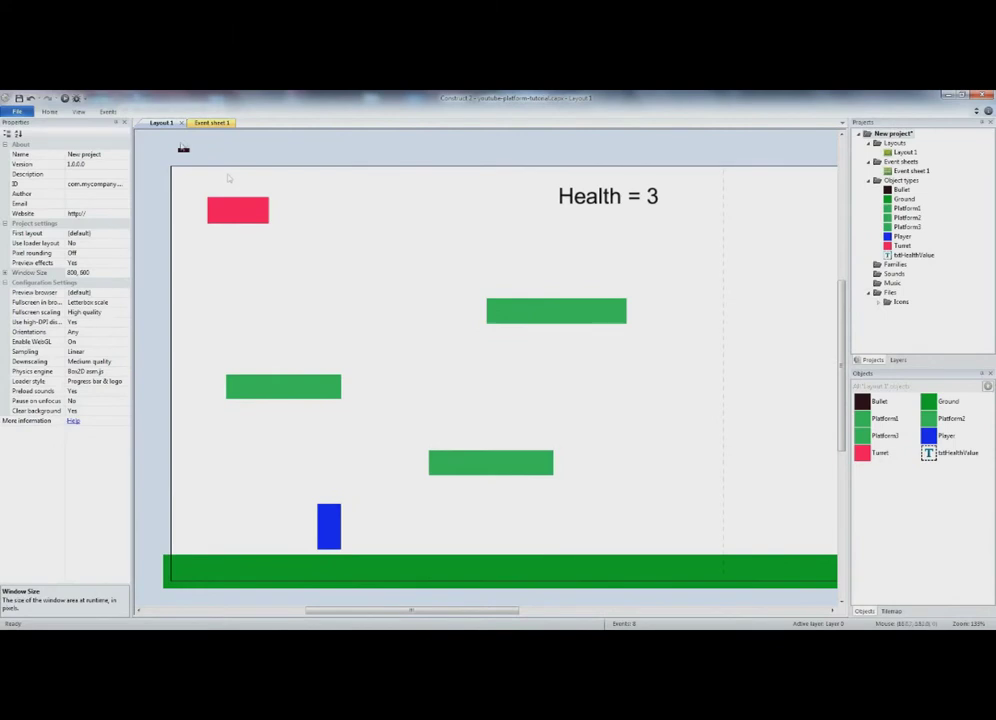
Add the Scroll To behavior to the Player sprite.
{"action": "left_click", "coordinate": [323, 518]}
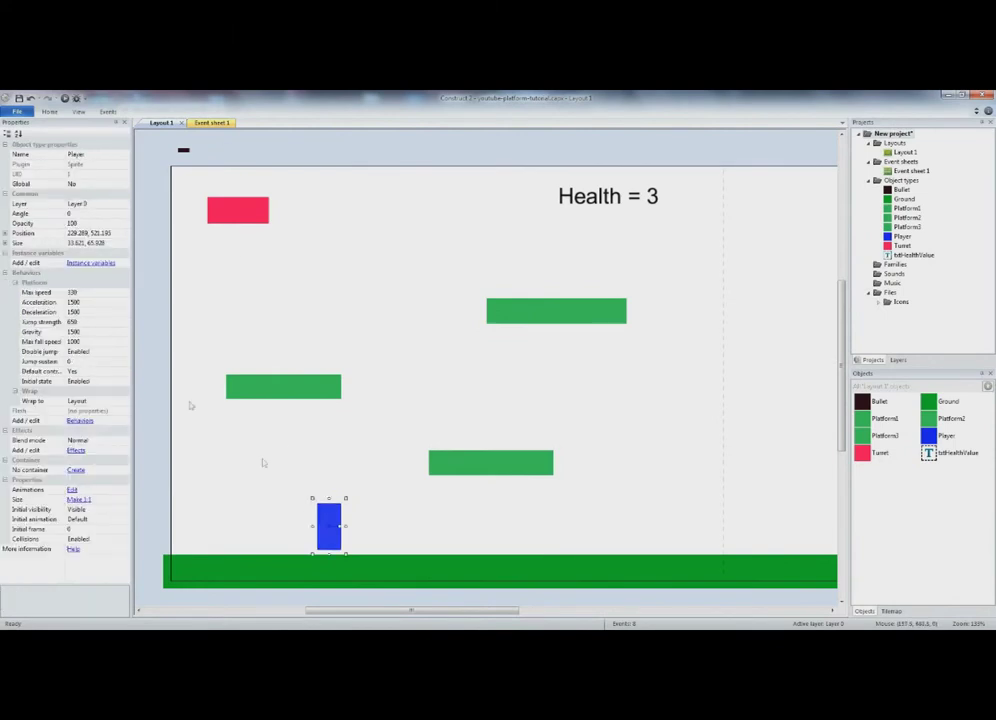
{"action": "left_click", "coordinate": [80, 421]}
{"action": "left_click", "coordinate": [423, 308]}
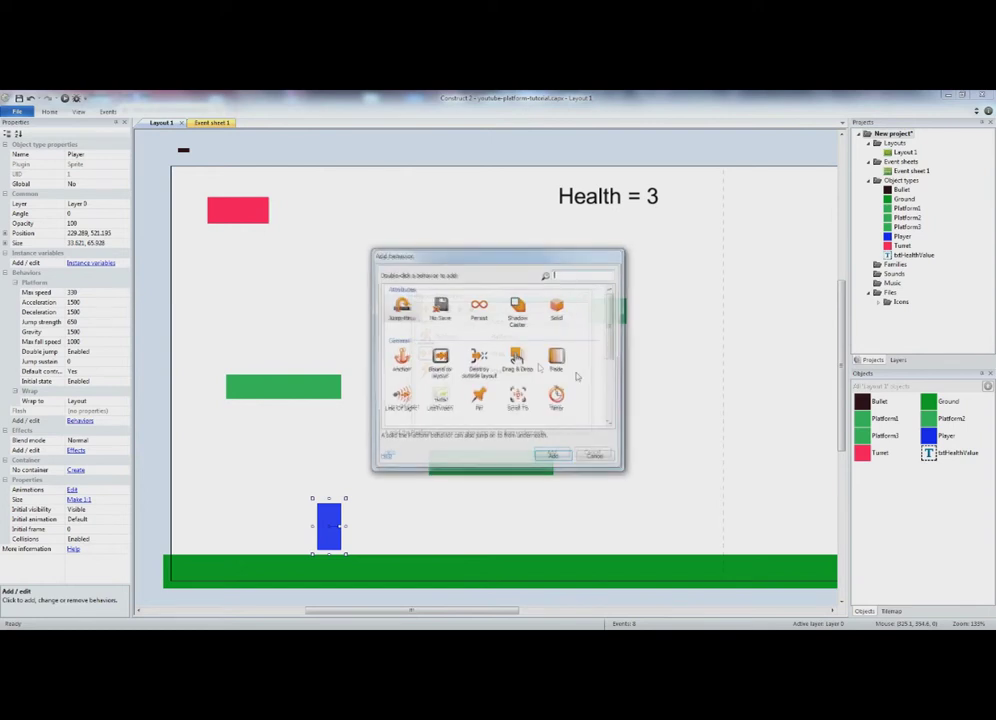
{"action": "left_click_drag", "start_coordinate": [609, 341], "coordinate": [604, 390]}
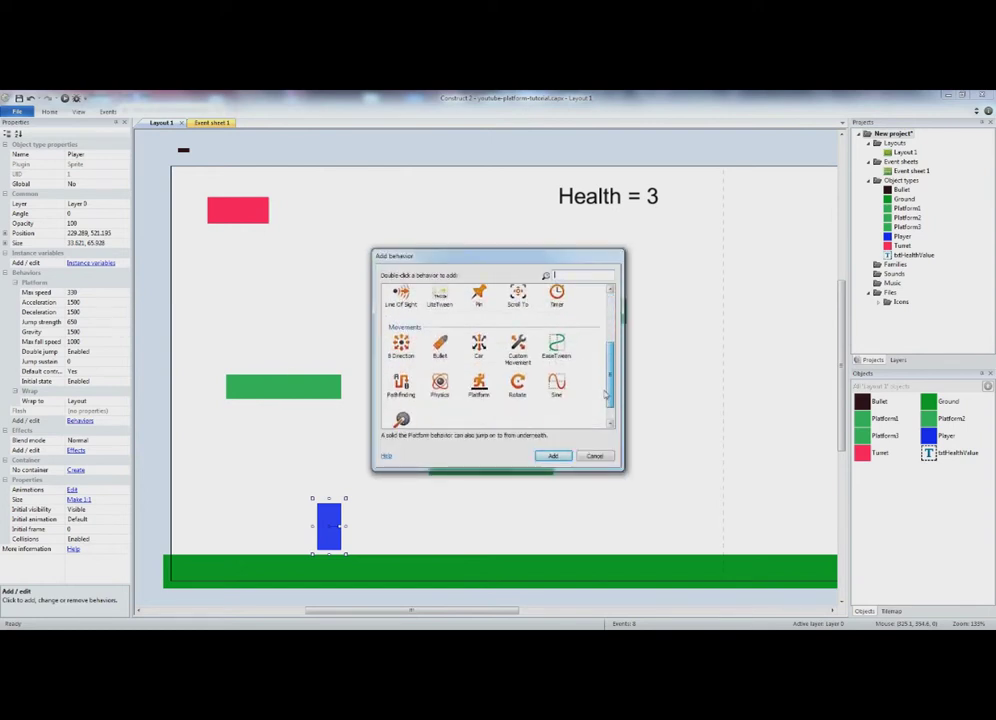
{"action": "left_click", "coordinate": [519, 300]}
{"action": "scroll", "coordinate": [604, 367], "scroll_direction": "up", "scroll_amount": 1}
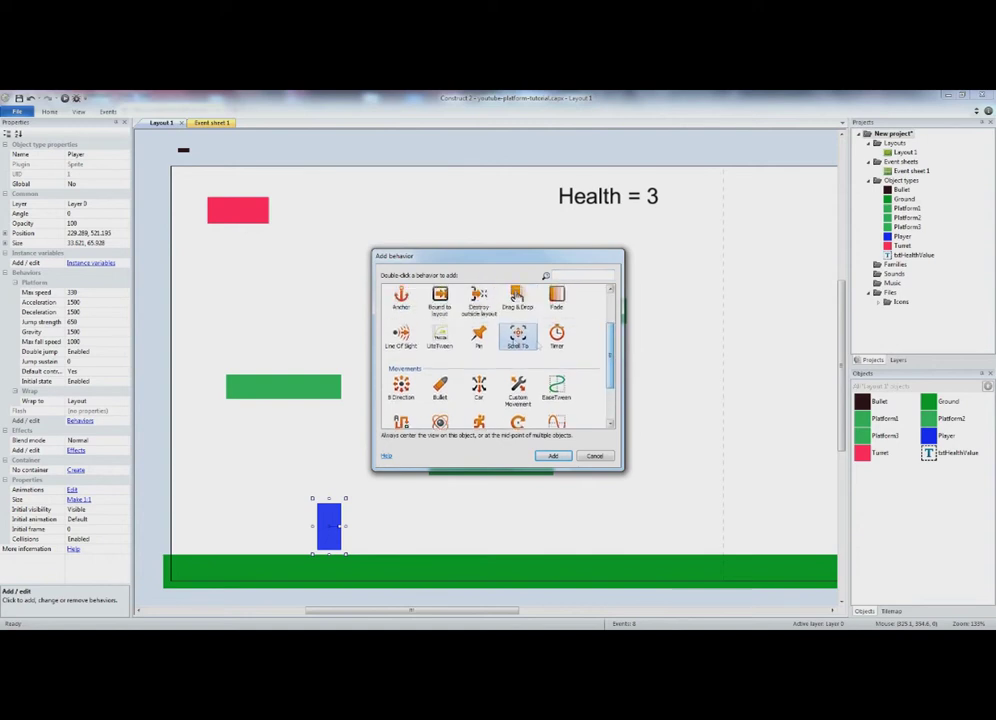
{"action": "left_click", "coordinate": [553, 456]}
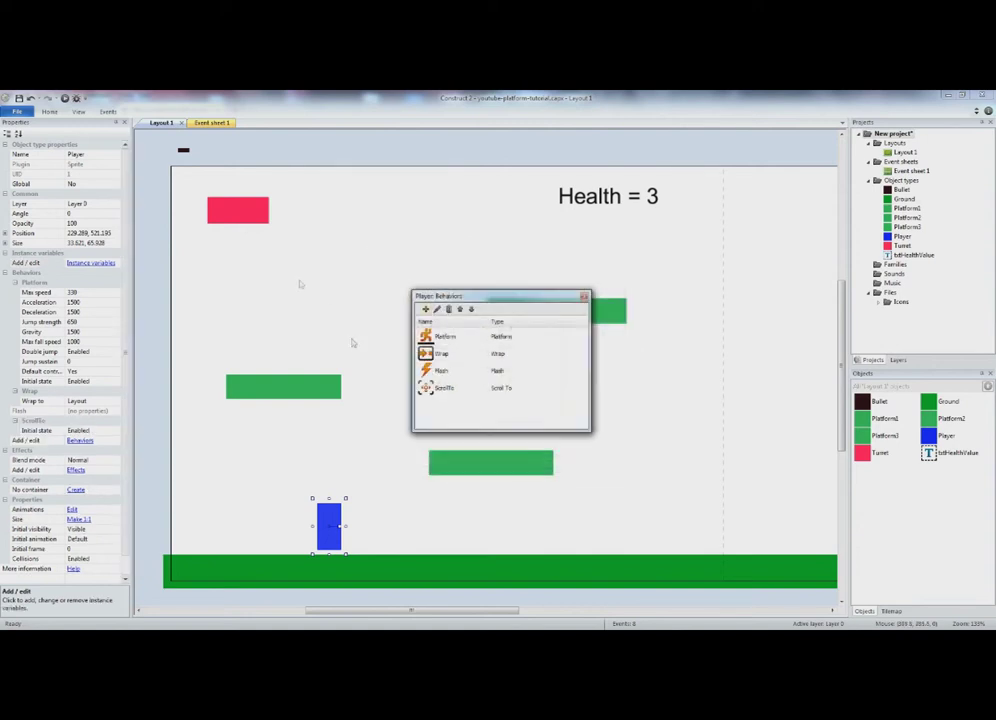
{"action": "left_click", "coordinate": [584, 298]}
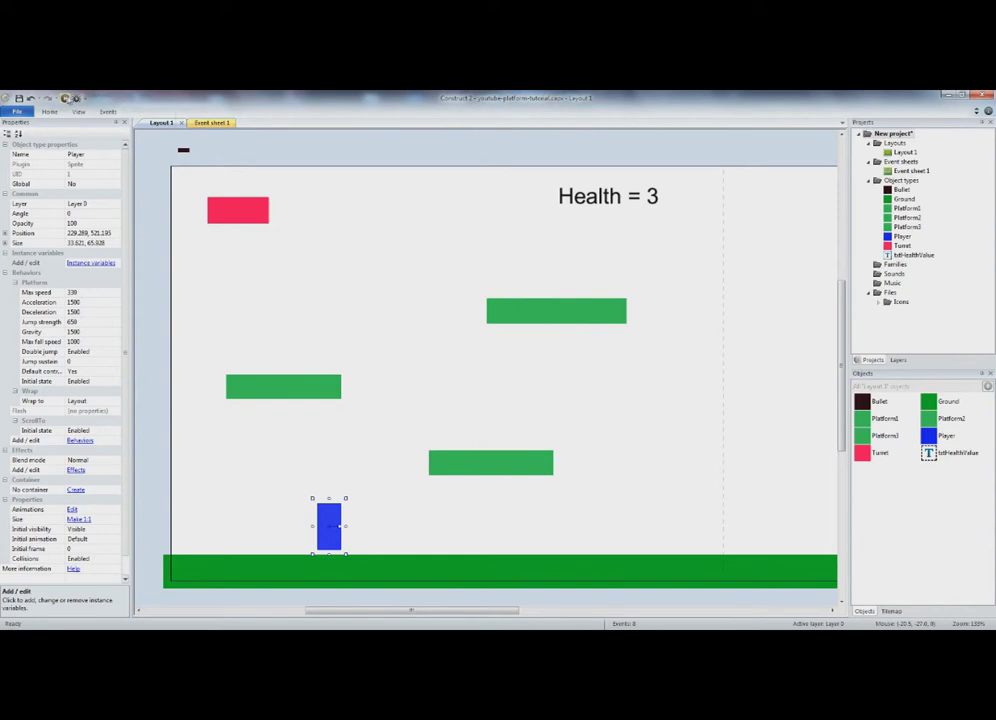
Preview the game and test view scrolling by moving the player across the layout and jumping.
{"action": "left_click", "coordinate": [66, 98]}
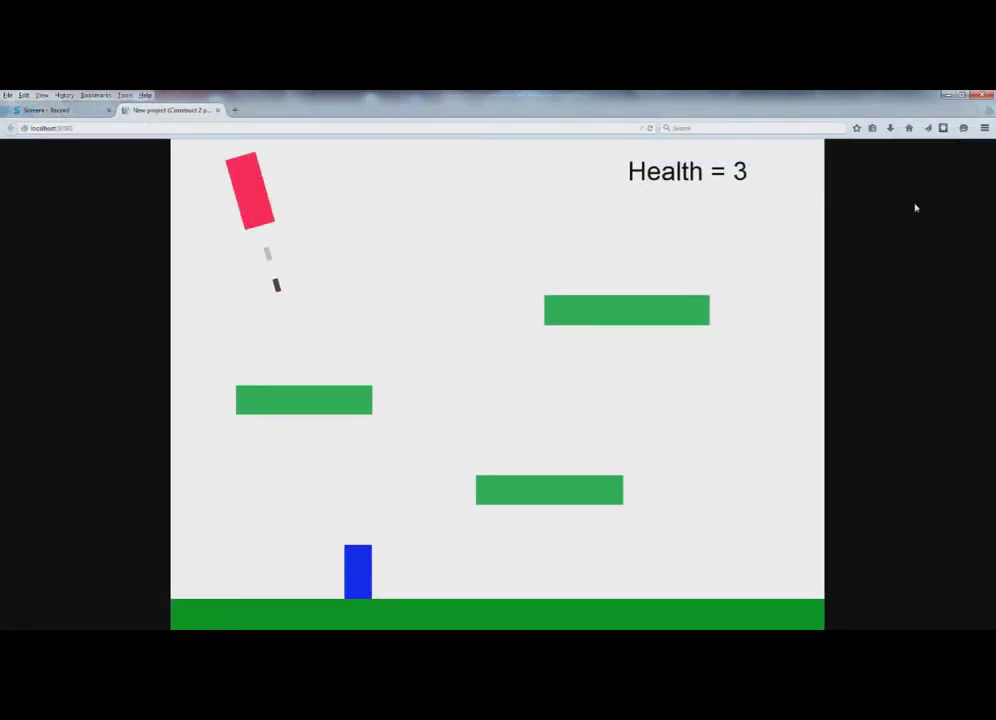
{"action": "key", "text": "Right"}
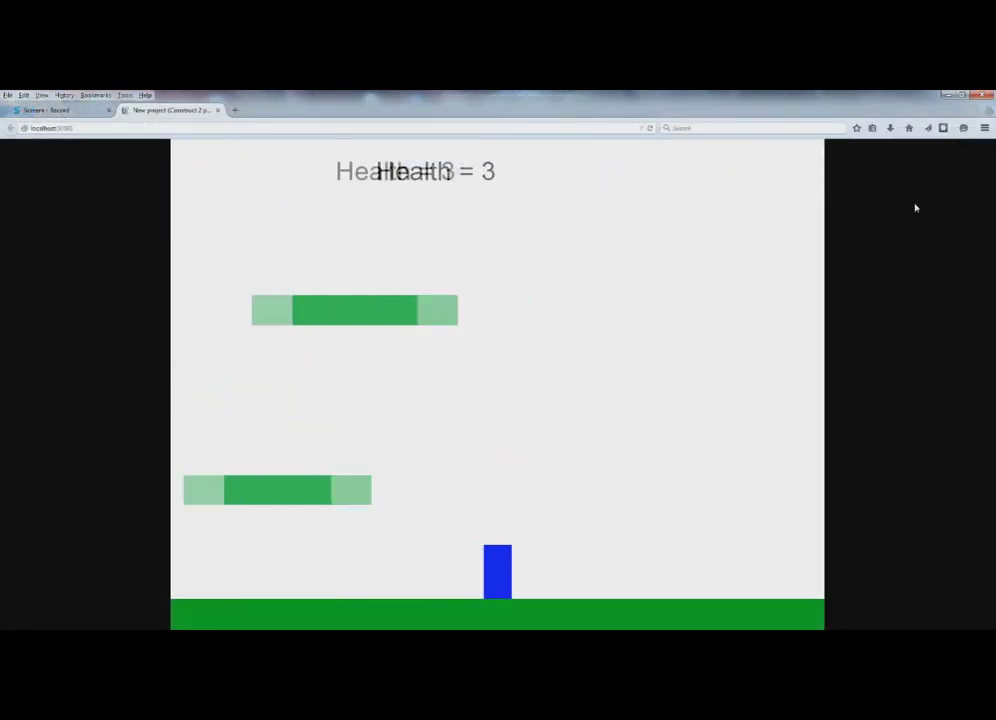
{"action": "key", "text": "Right"}
{"action": "key", "text": "Right"}
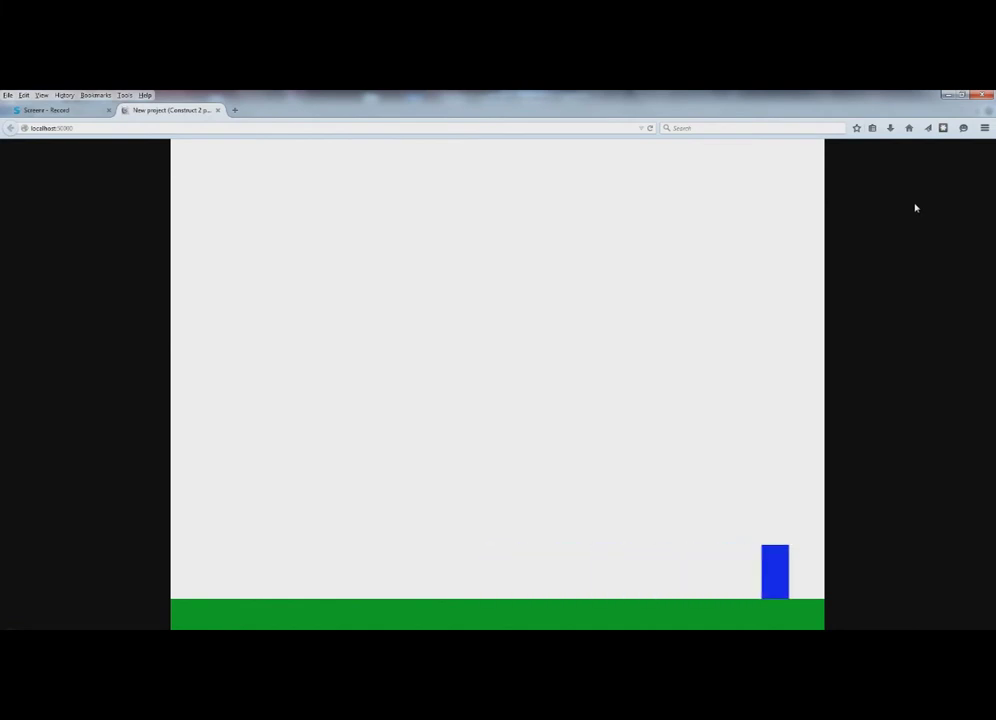
{"action": "key", "text": "Right"}
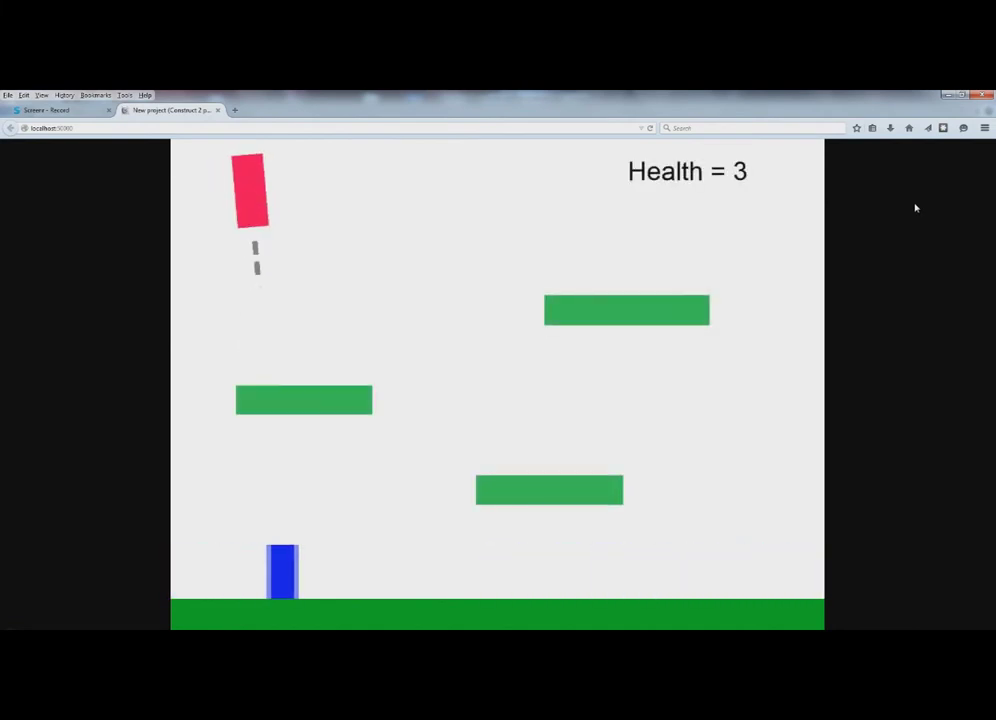
{"action": "key", "text": "Left"}
{"action": "key", "text": "Right"}
{"action": "key", "text": "Up"}
{"action": "key", "text": "Right"}
{"action": "key", "text": "Up"}
{"action": "key", "text": "Up"}
{"action": "key", "text": "Left"}
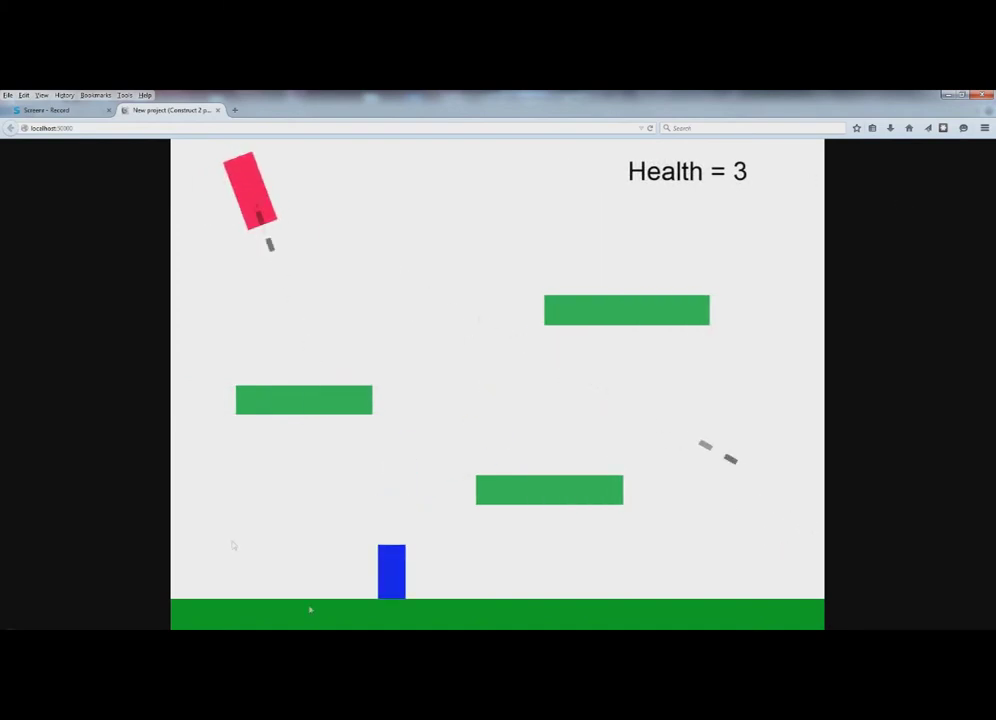
{"action": "key", "text": "alt+Tab"}
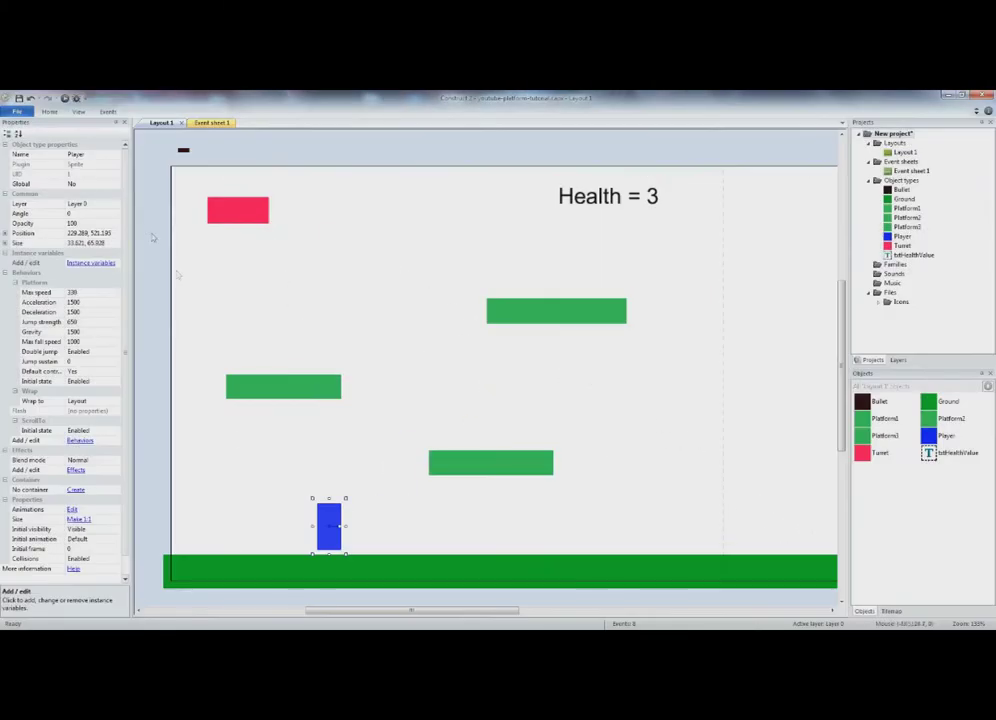
Delete the Wrap behavior from the Player sprite.
{"action": "left_click", "coordinate": [80, 440]}
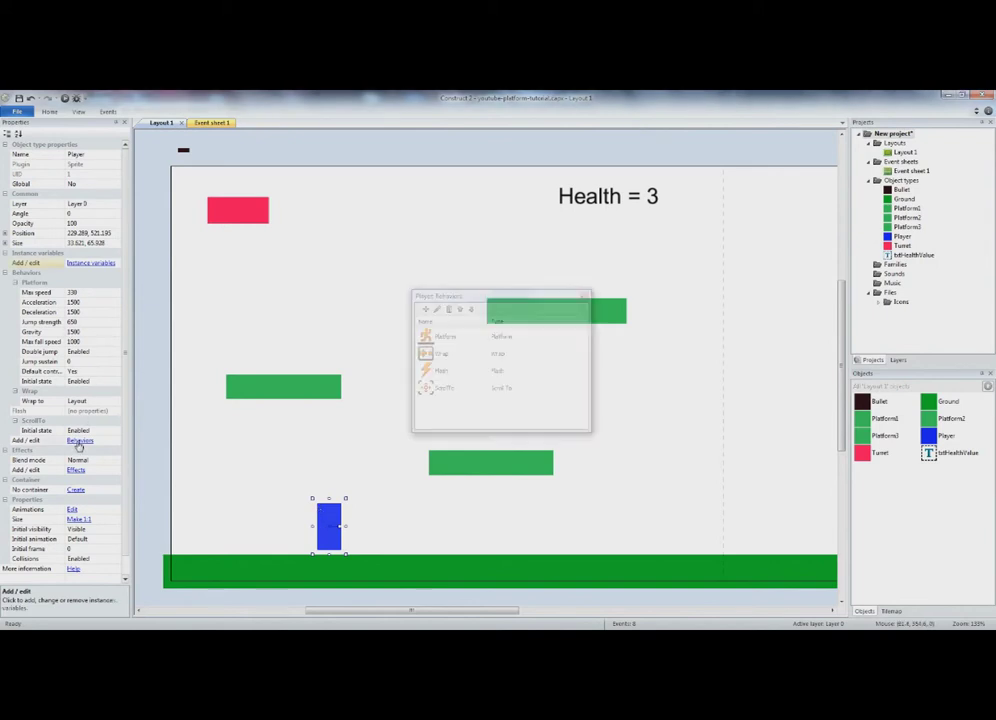
{"action": "left_click", "coordinate": [453, 356]}
{"action": "left_click", "coordinate": [448, 309]}
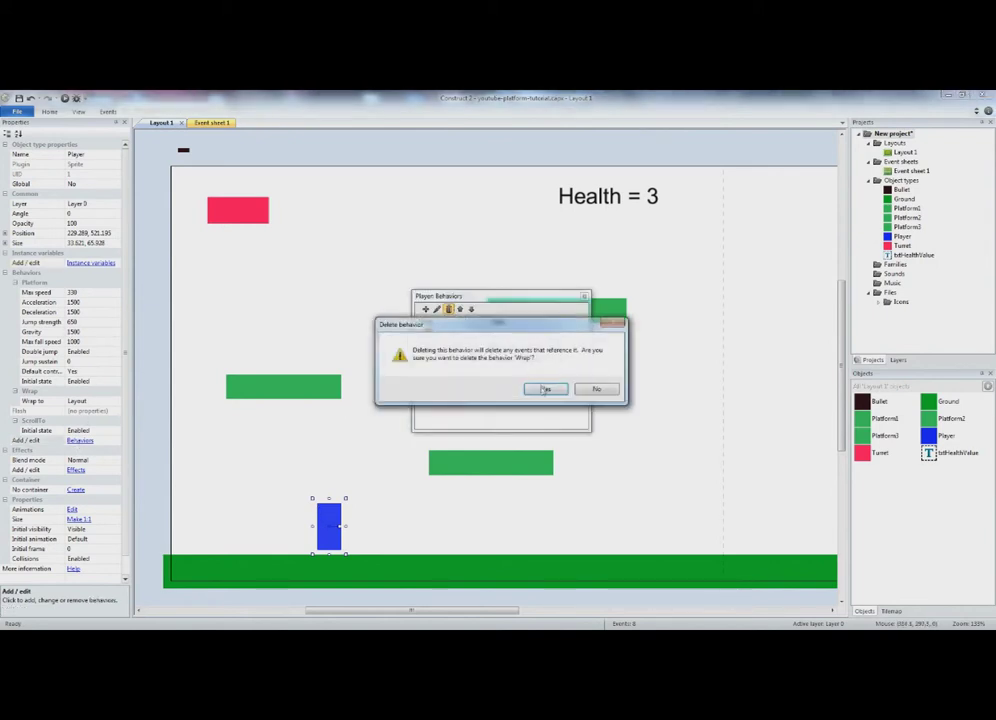
{"action": "left_click", "coordinate": [545, 389]}
{"action": "left_click", "coordinate": [584, 297]}
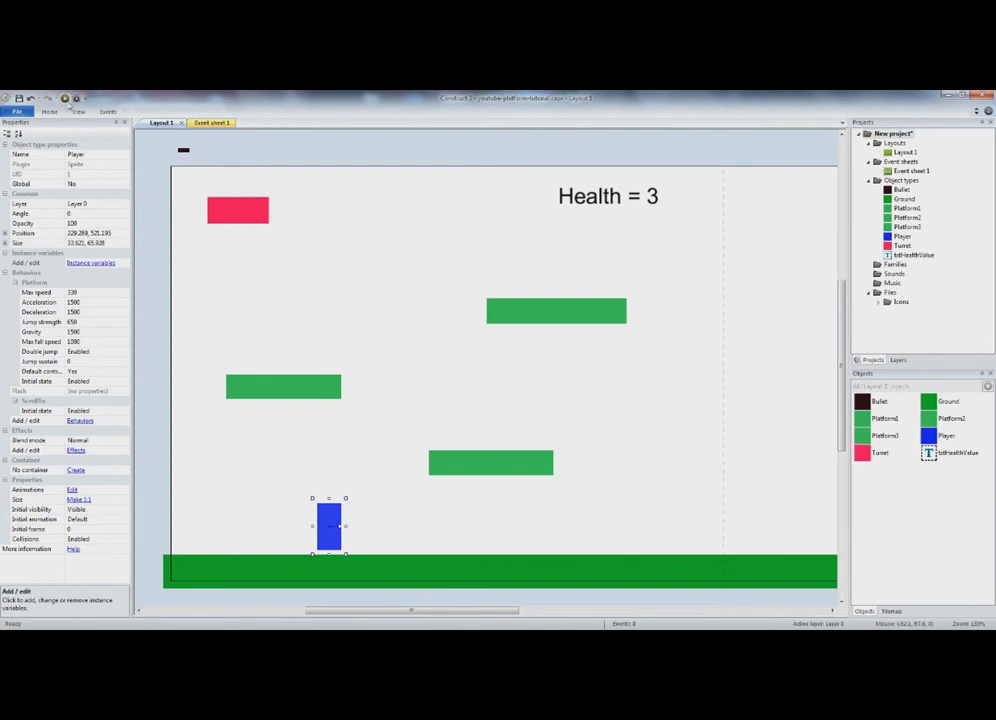
Preview the game again and test moving the player off the left edge of the layout.
{"action": "left_click", "coordinate": [64, 98]}
{"action": "key", "text": "Left"}
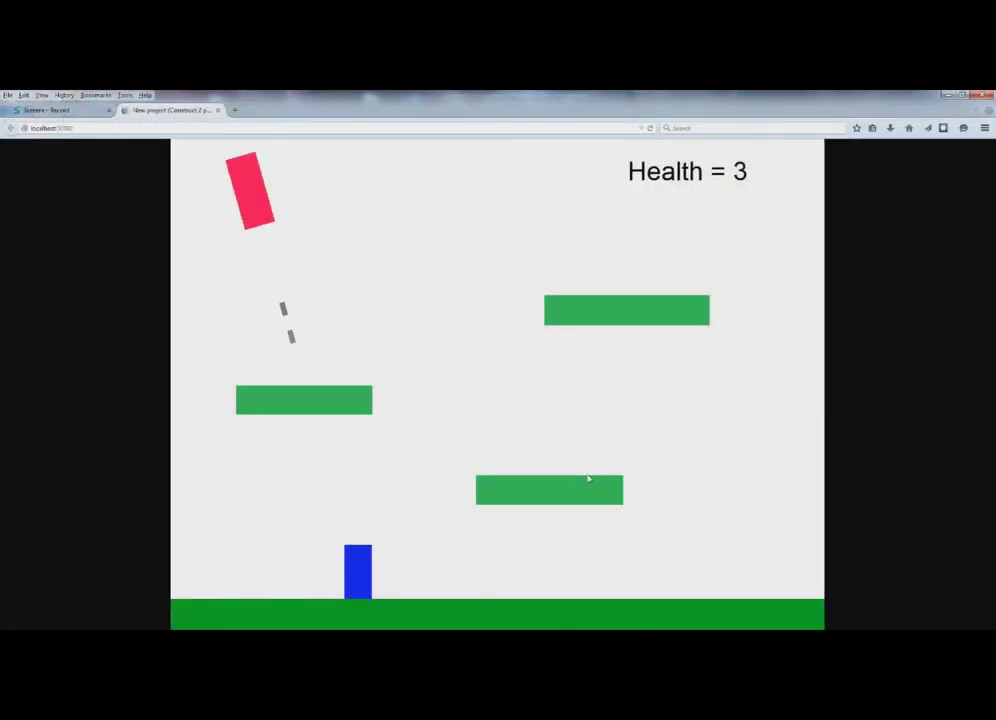
{"action": "key", "text": "Left"}
{"action": "key", "text": "Up"}
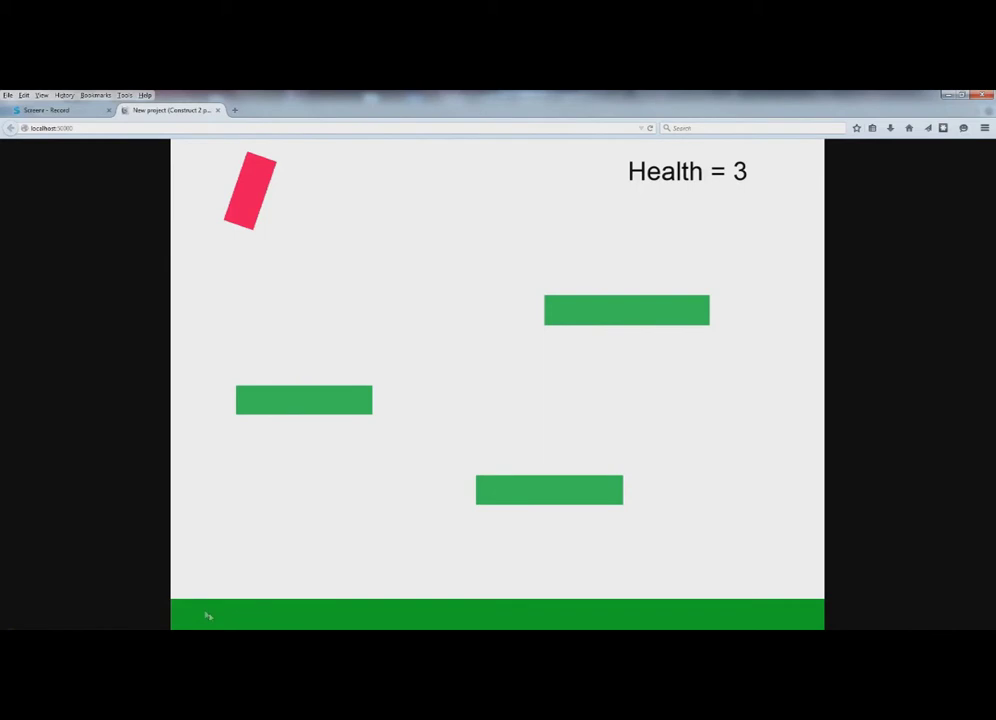
{"action": "key", "text": "alt+Tab"}
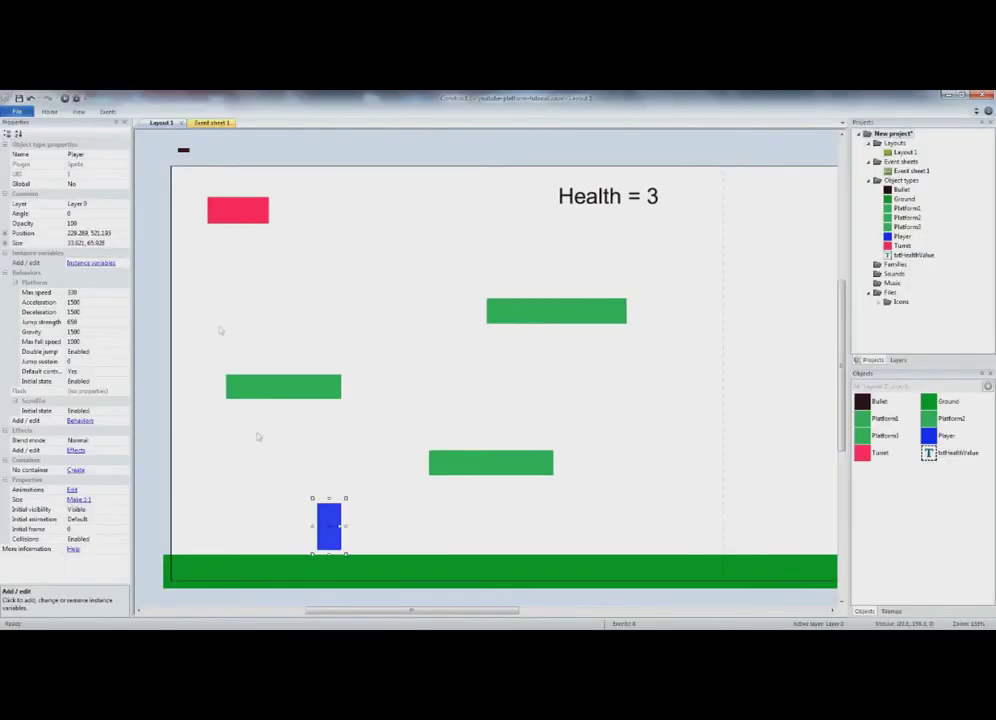
Add the Bound to layout behavior to the Player sprite.
{"action": "left_click", "coordinate": [82, 421]}
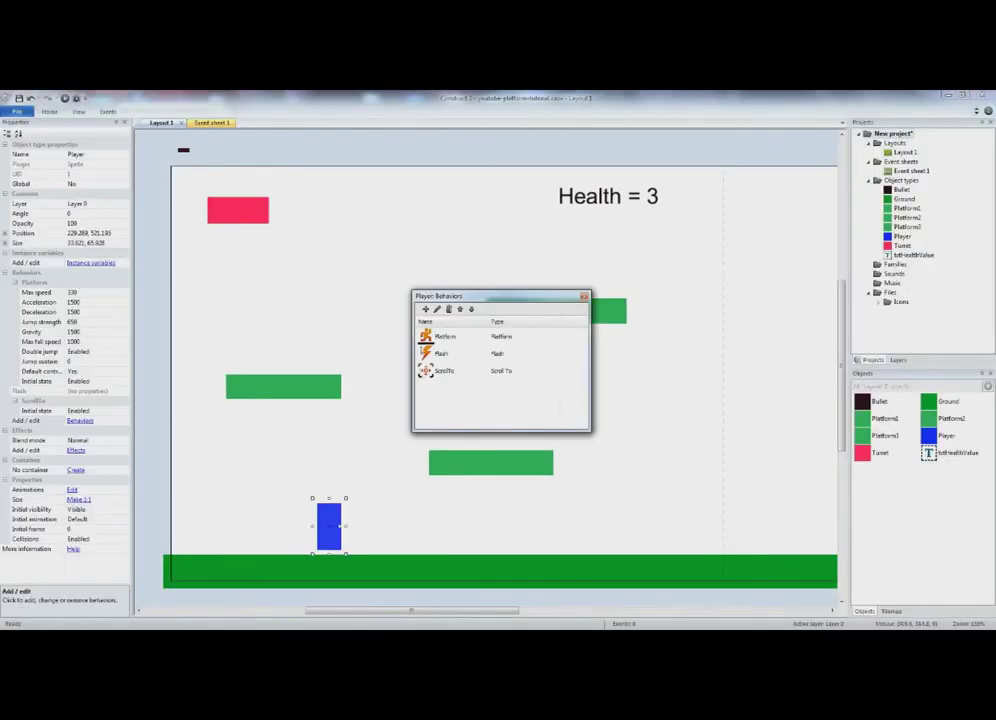
{"action": "left_click", "coordinate": [427, 311]}
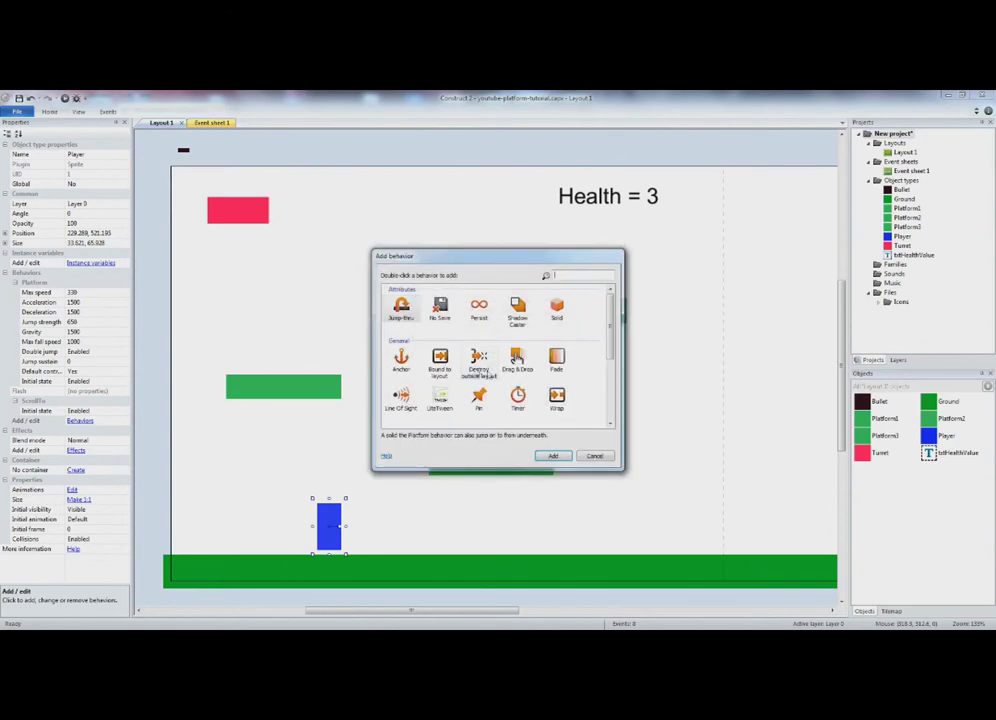
{"action": "left_click", "coordinate": [440, 360]}
{"action": "double_click", "coordinate": [433, 356]}
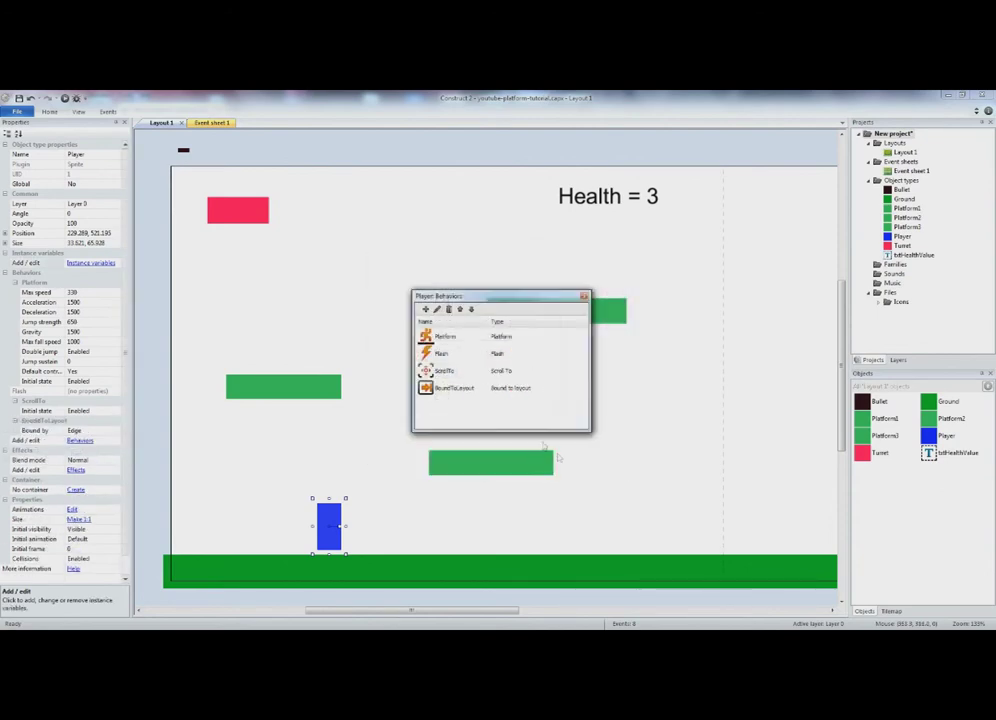
{"action": "left_click", "coordinate": [585, 297]}
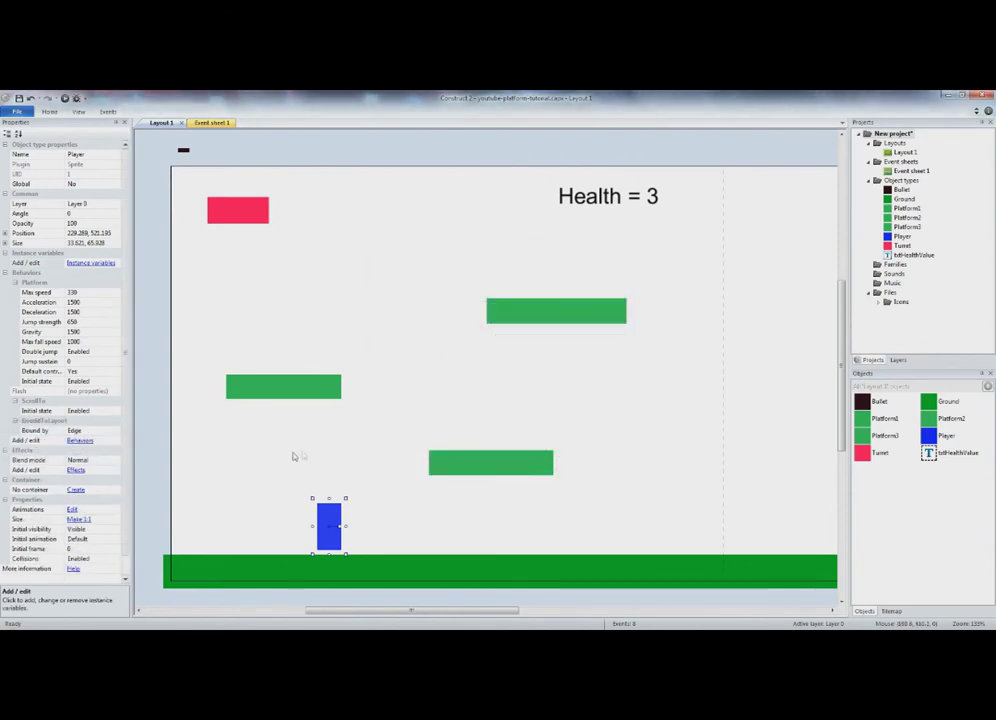
Preview the game and test the player at the layout's left edge, then move right across the layout and back while jumping.
{"action": "left_click", "coordinate": [66, 98]}
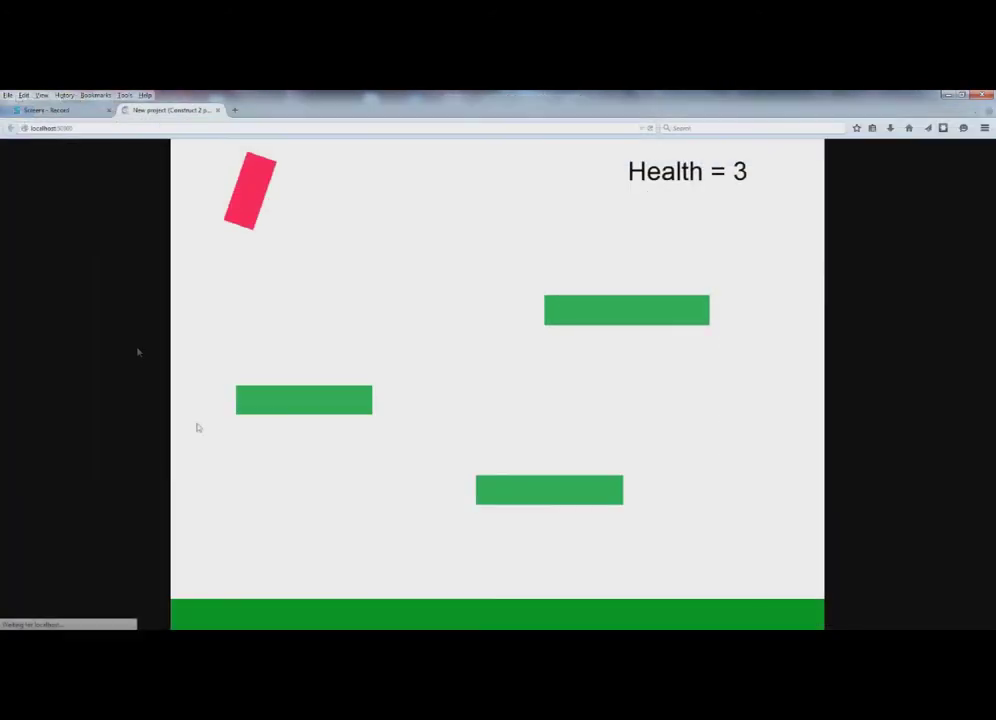
{"action": "key", "text": "Left"}
{"action": "key", "text": "Up"}
{"action": "key", "text": "Right"}
{"action": "key", "text": "Left"}
{"action": "key", "text": "Up"}
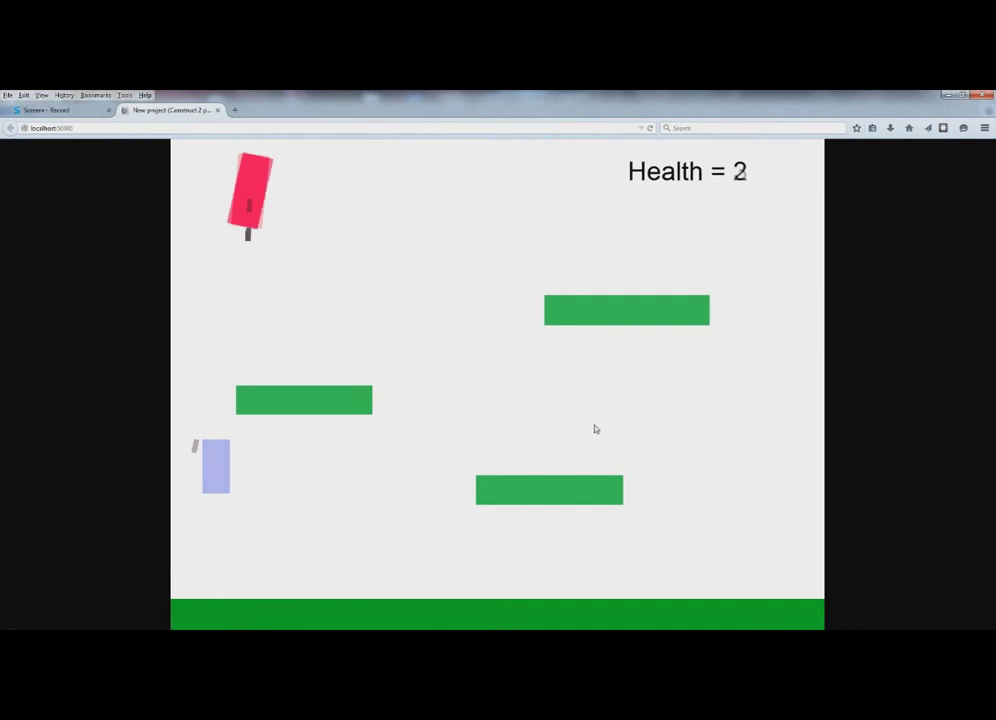
{"action": "key", "text": "Right"}
{"action": "key", "text": "Right"}
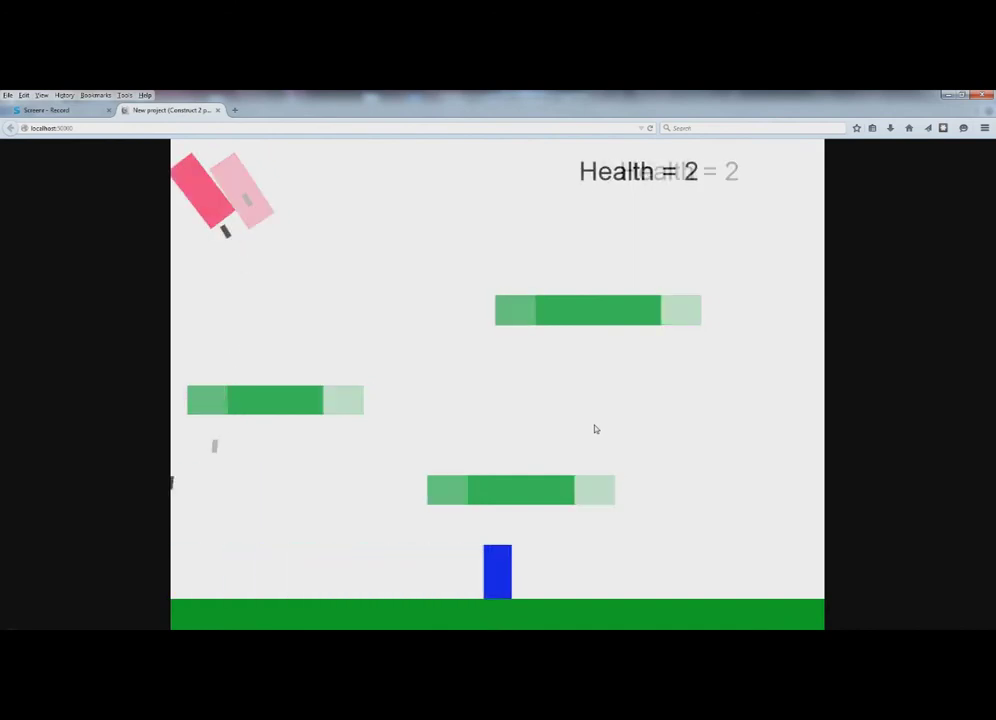
{"action": "key", "text": "Up"}
{"action": "key", "text": "Right"}
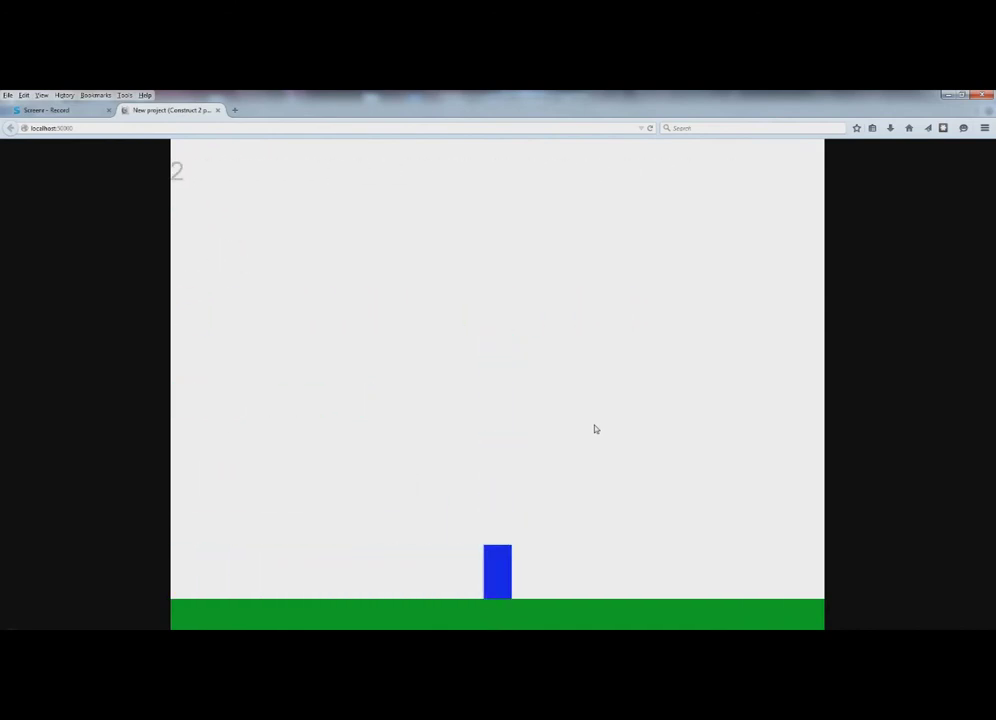
{"action": "key", "text": "Up"}
{"action": "key", "text": "Left"}
{"action": "key", "text": "Up"}
{"action": "key", "text": "Left"}
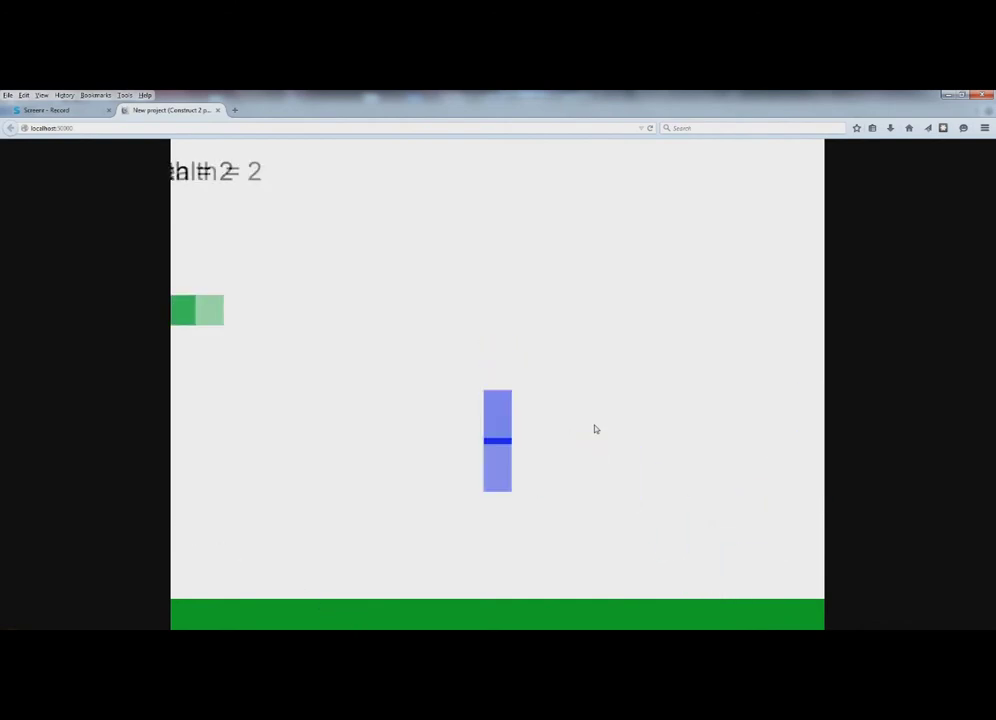
{"action": "key", "text": "Up"}
{"action": "key", "text": "Left"}
{"action": "key", "text": "Up"}
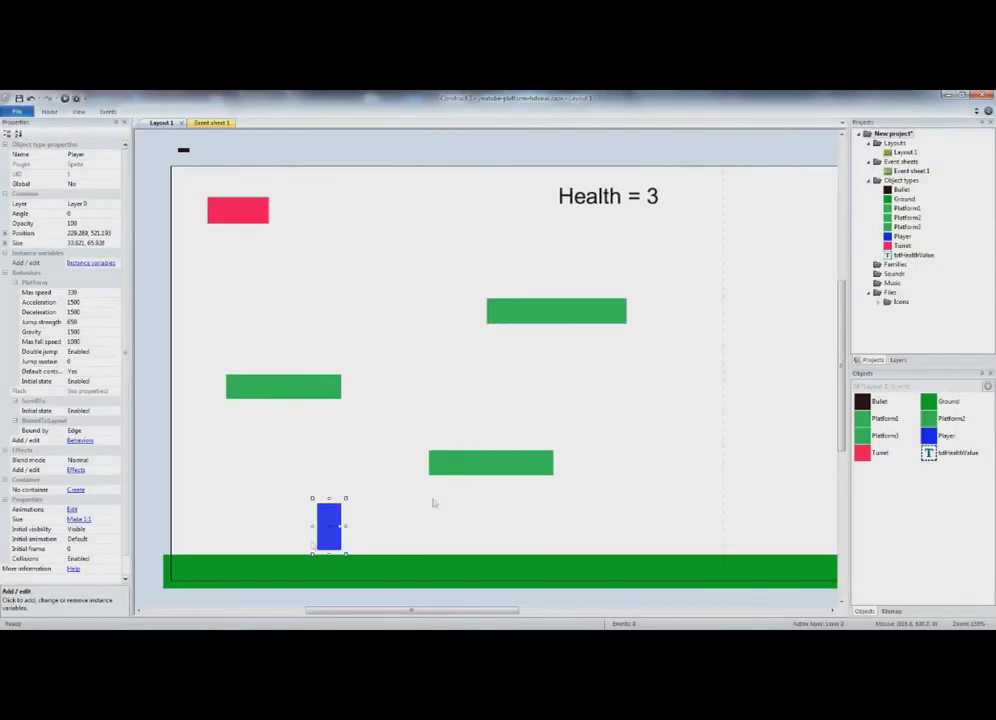
Insert a sprite named Platform4 beyond the existing platforms and fill its image with solid blue.
{"action": "left_click_drag", "start_coordinate": [494, 609], "coordinate": [557, 609]}
{"action": "left_click", "coordinate": [567, 456]}
{"action": "double_click", "coordinate": [567, 457]}
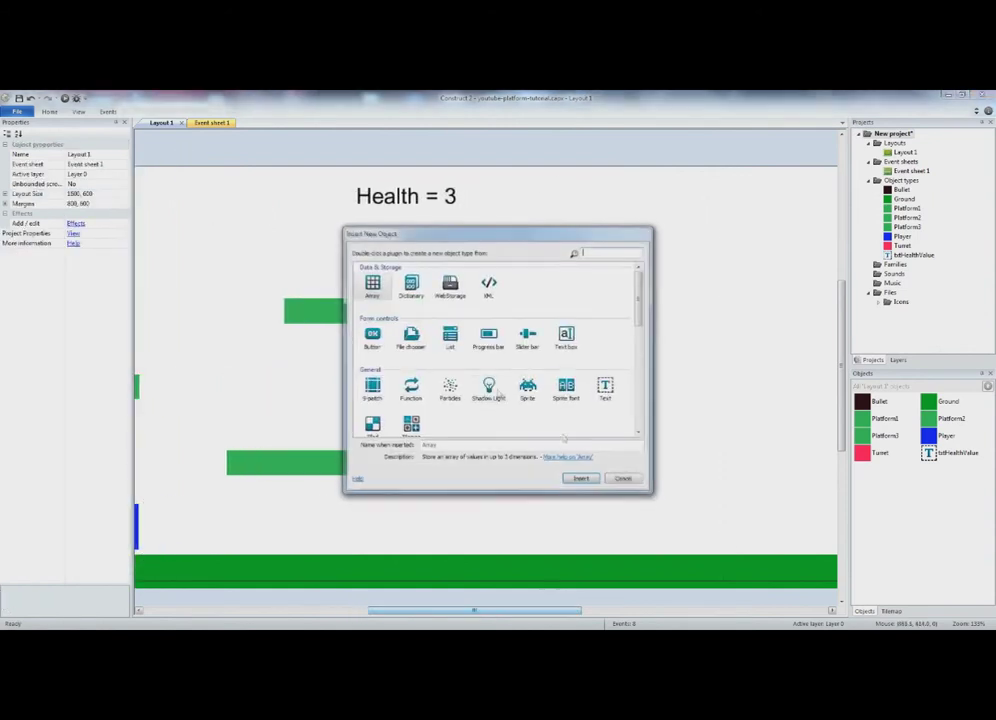
{"action": "left_click", "coordinate": [527, 392]}
{"action": "left_click", "coordinate": [505, 445]}
{"action": "key", "text": "BackSpace"}
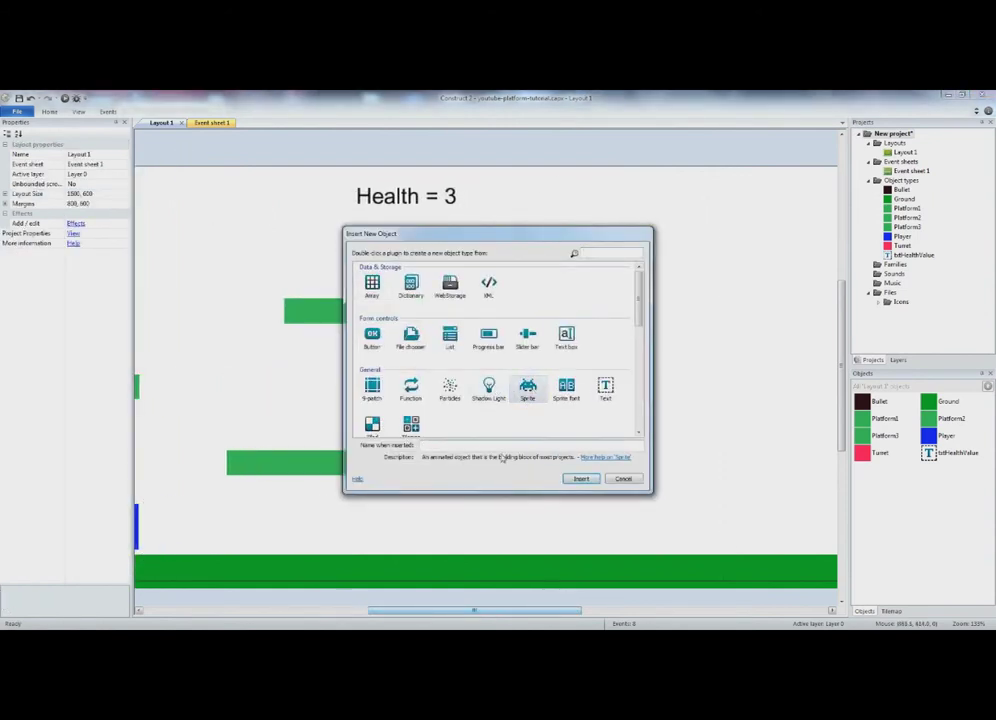
{"action": "type", "text": "Platform4"}
{"action": "key", "text": "Return"}
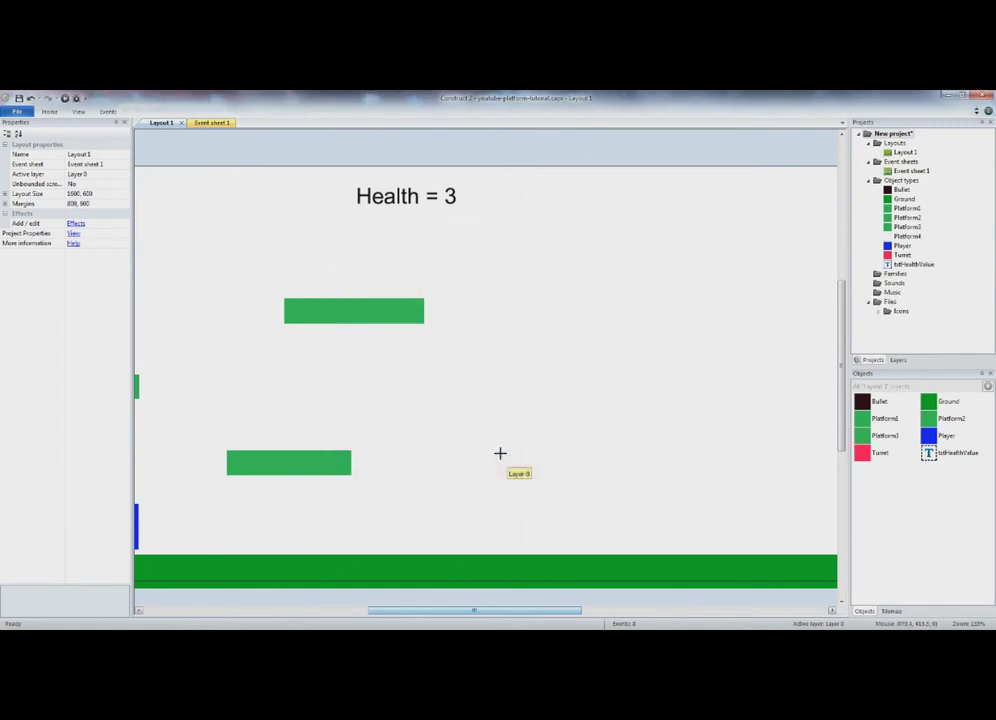
{"action": "left_click", "coordinate": [568, 410]}
{"action": "left_click", "coordinate": [480, 360]}
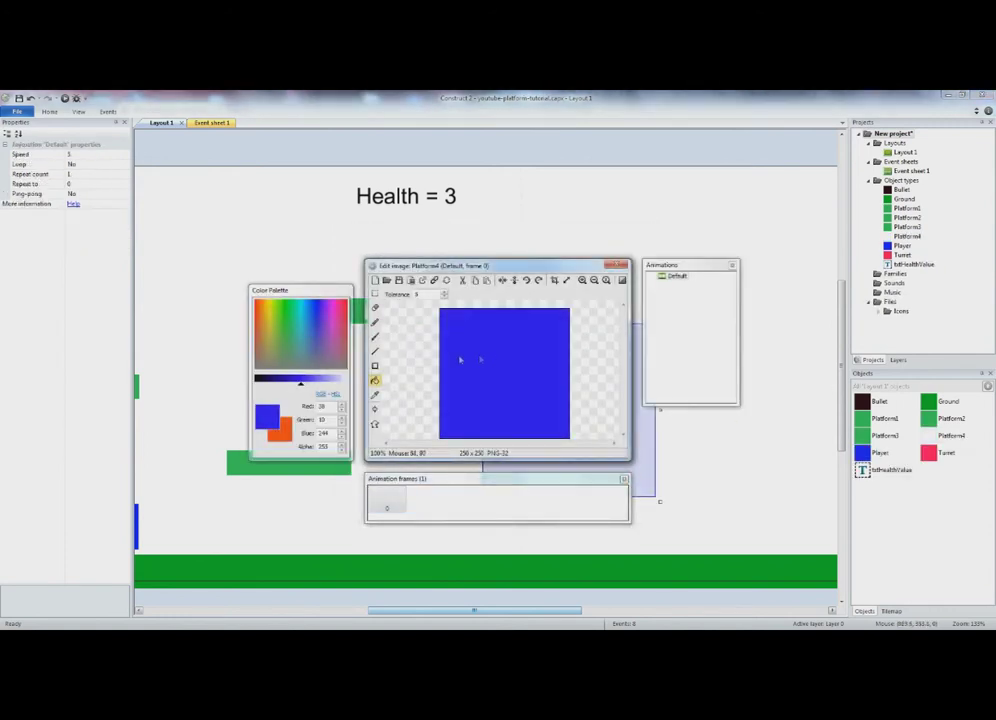
{"action": "left_click", "coordinate": [619, 265]}
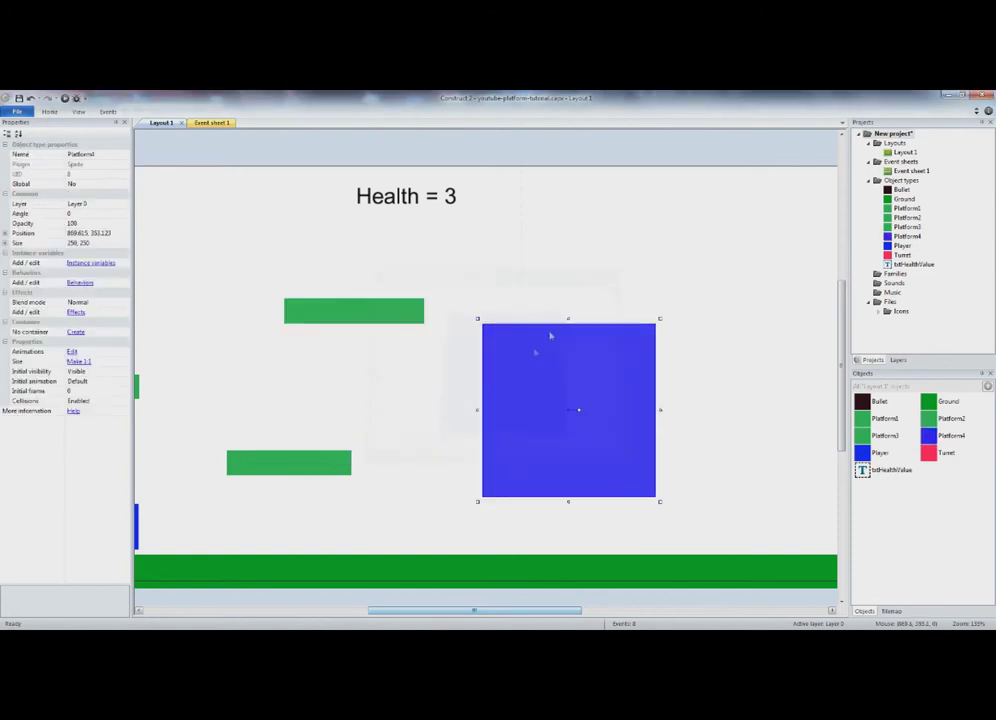
Reshape Platform4 into a flat bar about 251 by 31 and place it at about 968, 335.
{"action": "left_click", "coordinate": [480, 324]}
{"action": "left_click", "coordinate": [484, 334]}
{"action": "left_click_drag", "start_coordinate": [484, 334], "coordinate": [590, 405]}
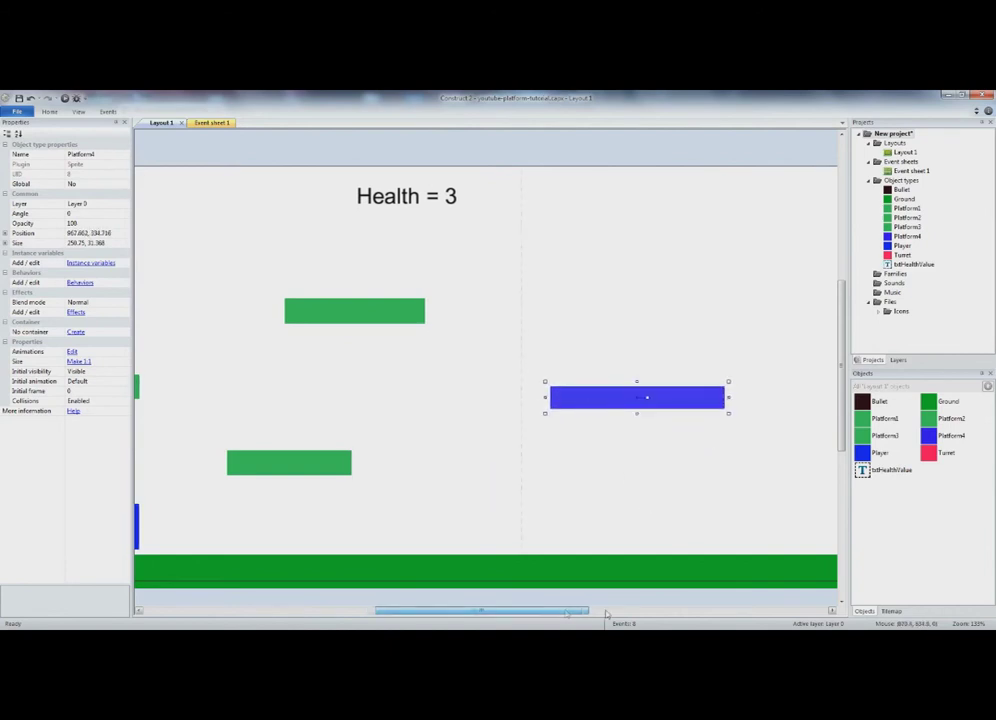
Insert another sprite above and to the right of Platform4 and fill its image with solid blue.
{"action": "scroll", "coordinate": [600, 476], "scroll_direction": "right", "scroll_amount": 5}
{"action": "double_click", "coordinate": [495, 303]}
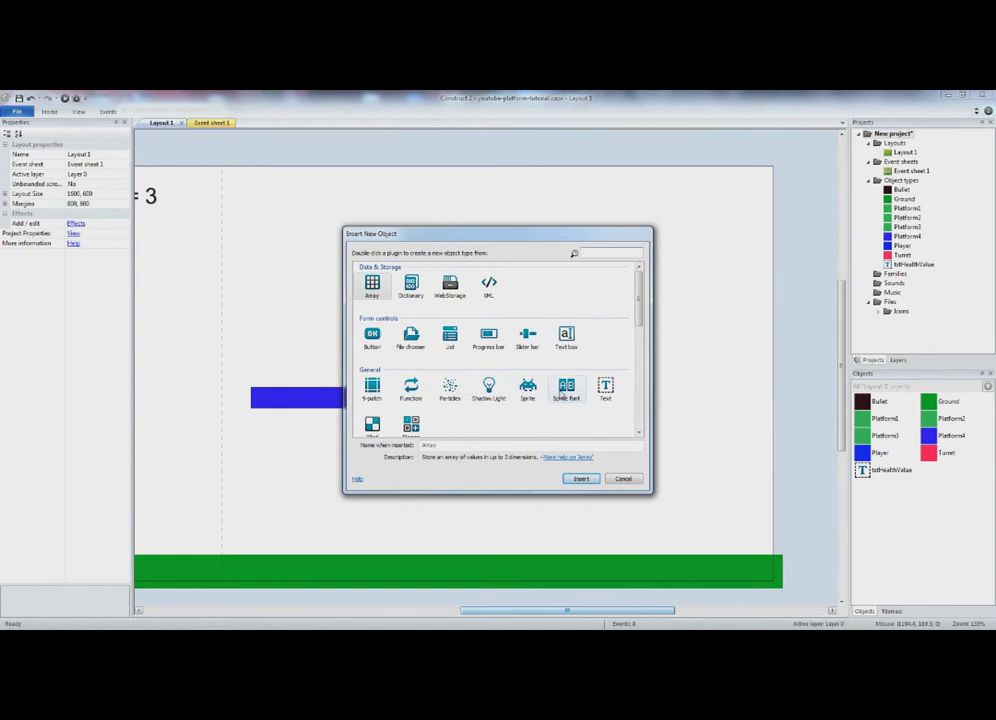
{"action": "double_click", "coordinate": [527, 389]}
{"action": "left_click", "coordinate": [542, 292]}
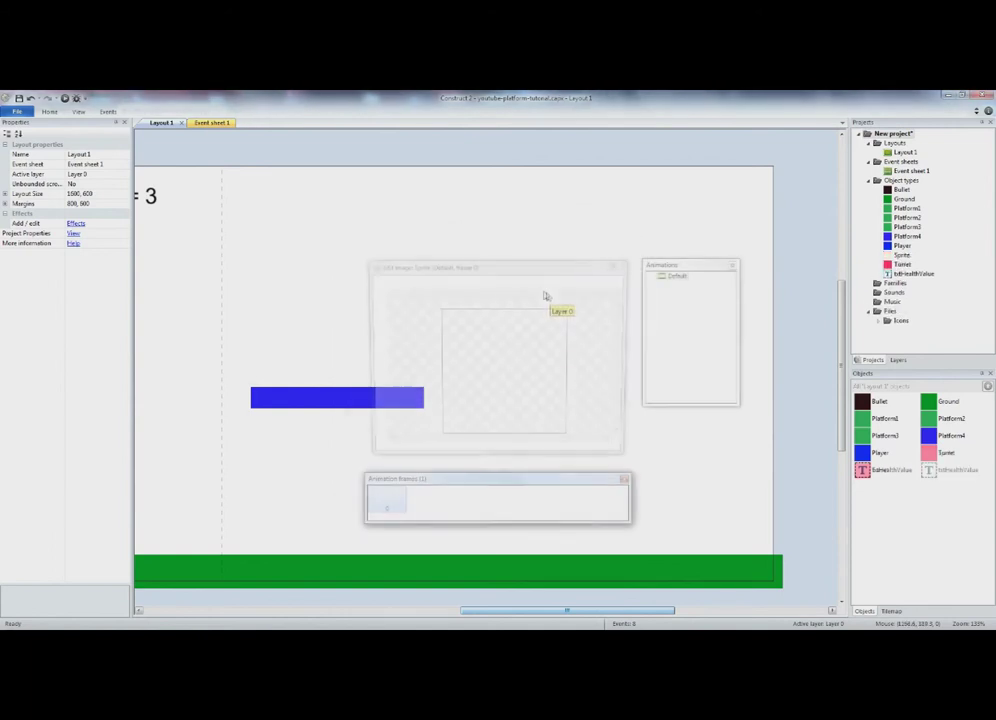
{"action": "left_click", "coordinate": [523, 343]}
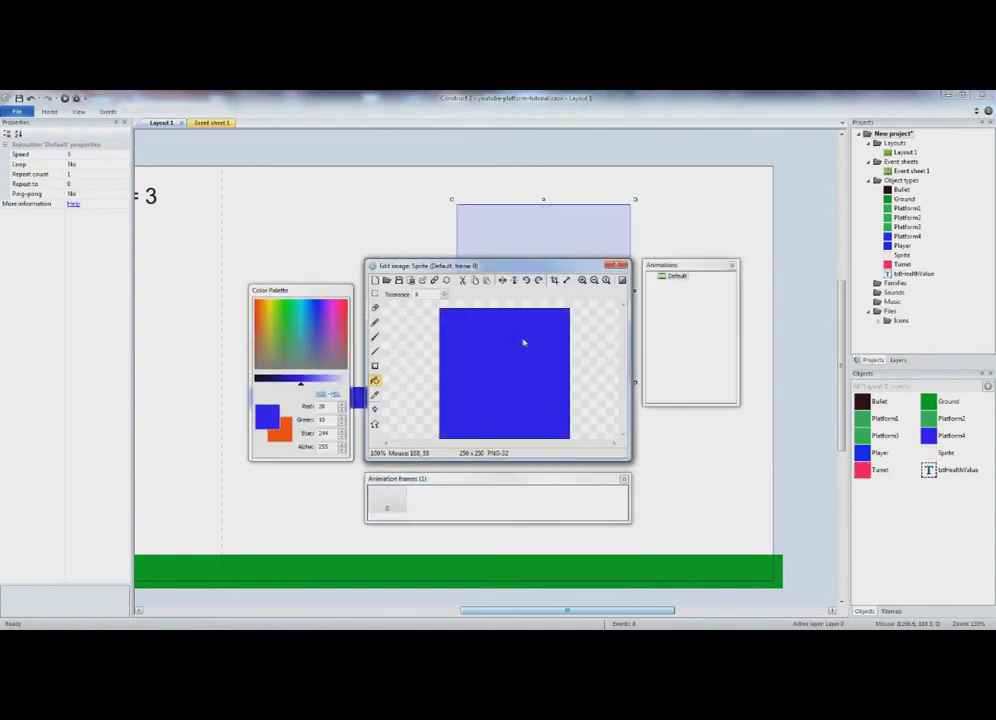
{"action": "left_click", "coordinate": [620, 265]}
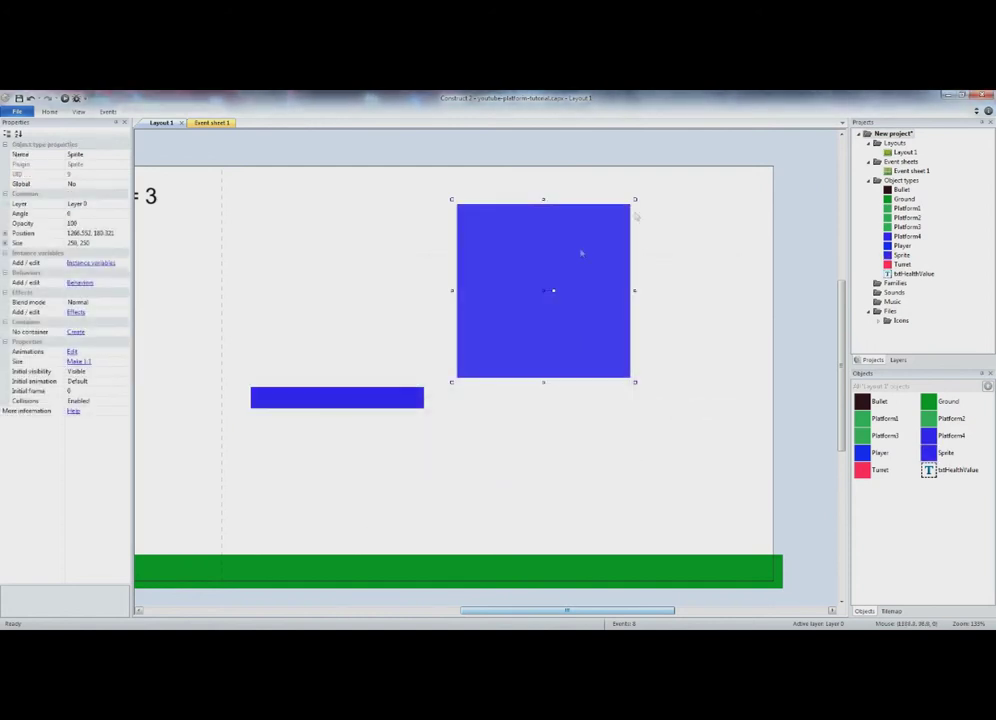
Reshape the new sprite into a bar about 215 by 25 at about 1339, 231, and rename it Platform5.
{"action": "left_click_drag", "start_coordinate": [635, 199], "coordinate": [640, 280]}
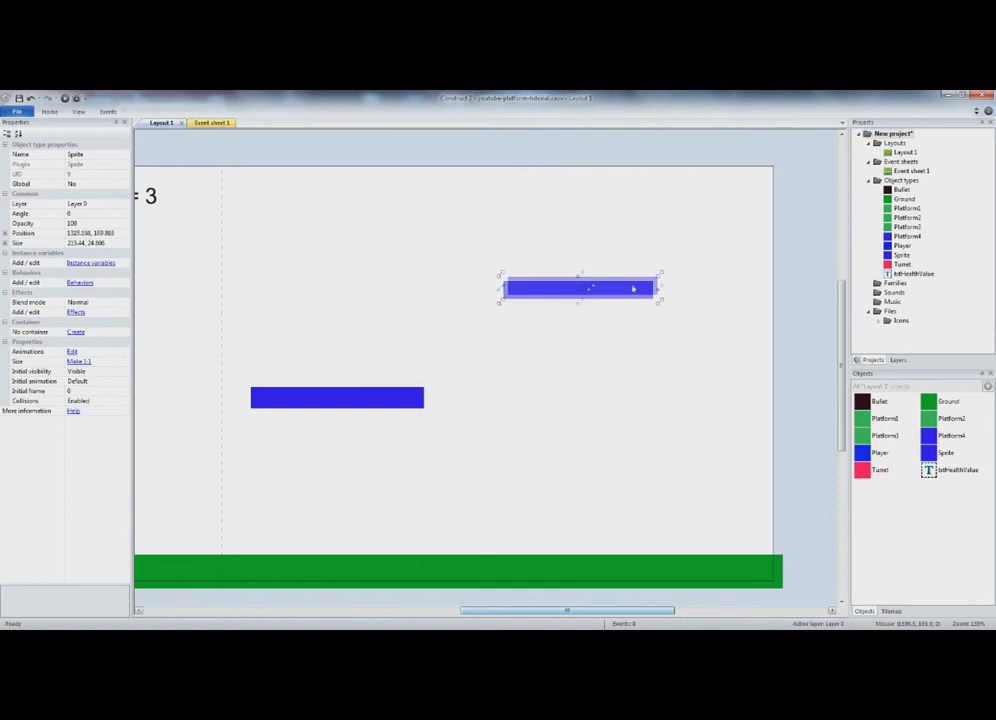
{"action": "left_click_drag", "start_coordinate": [518, 297], "coordinate": [535, 332]}
{"action": "left_click", "coordinate": [92, 155]}
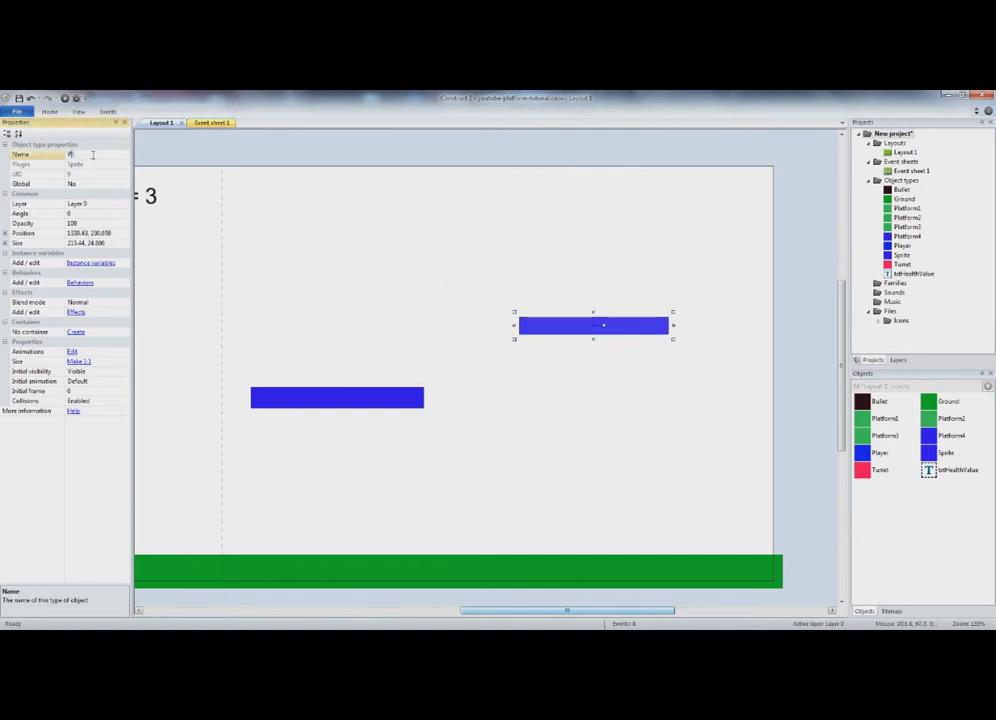
{"action": "type", "text": "Platform5"}
{"action": "key", "text": "Return"}
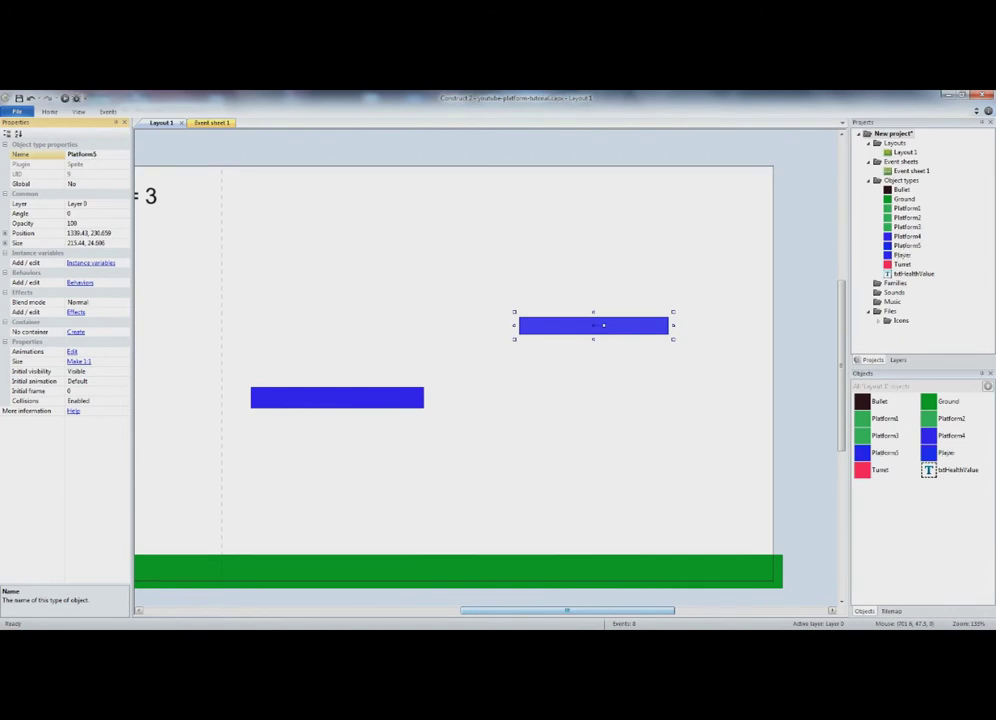
Add the Solid behavior to Platform5.
{"action": "left_click", "coordinate": [80, 283]}
{"action": "left_click", "coordinate": [425, 309]}
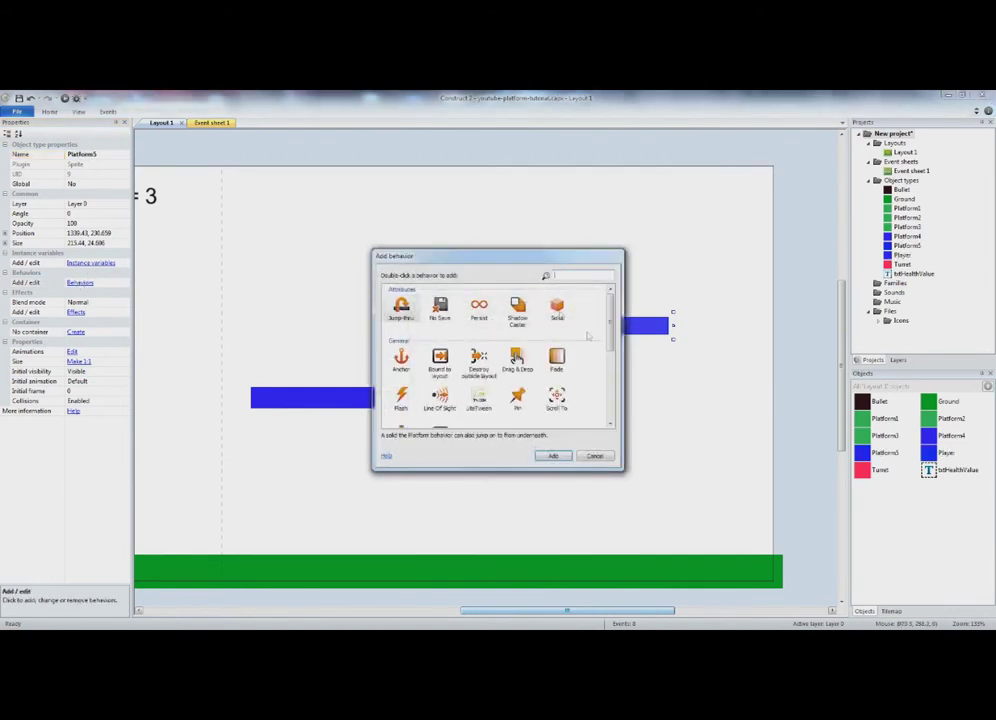
{"action": "double_click", "coordinate": [556, 307]}
{"action": "left_click", "coordinate": [584, 296]}
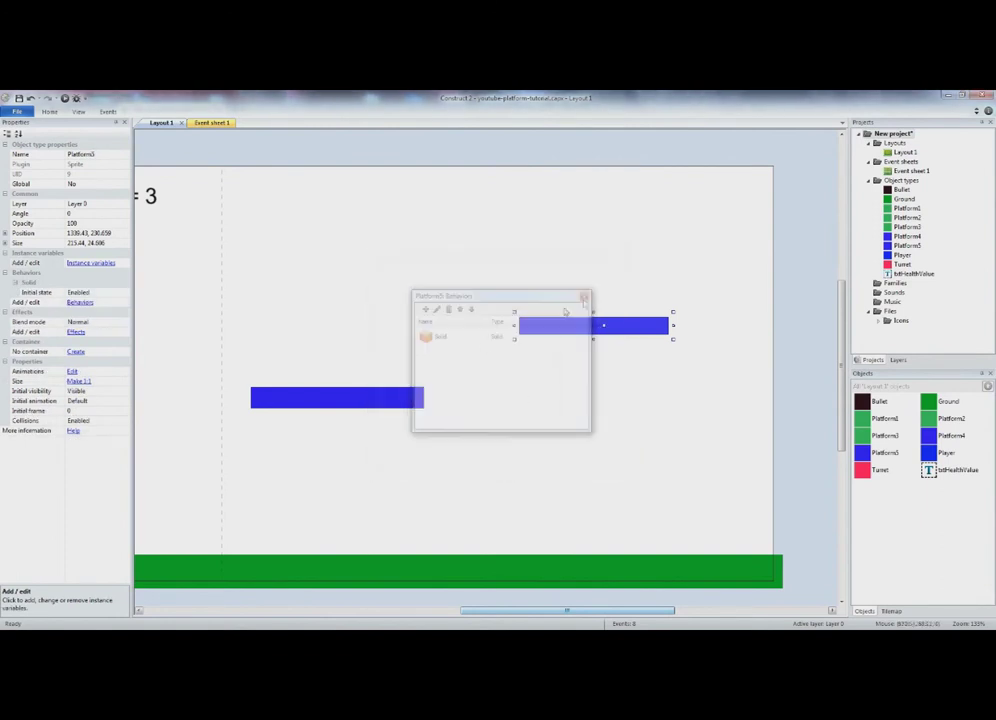
Add the Solid behavior to Platform4.
{"action": "left_click", "coordinate": [356, 398]}
{"action": "left_click", "coordinate": [80, 283]}
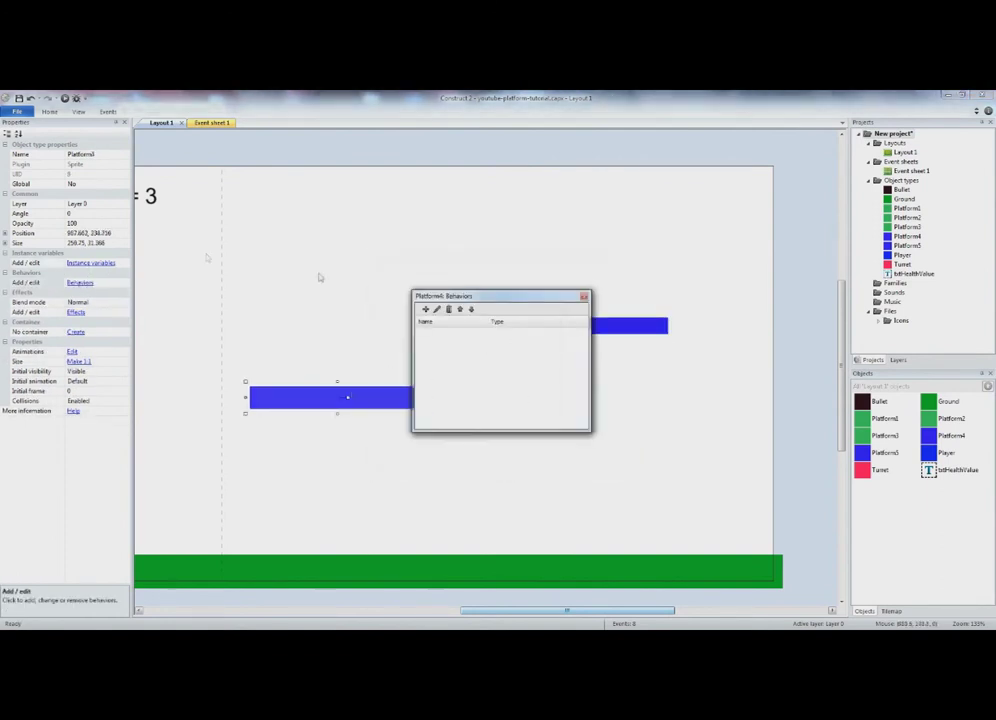
{"action": "left_click", "coordinate": [422, 311]}
{"action": "double_click", "coordinate": [556, 309]}
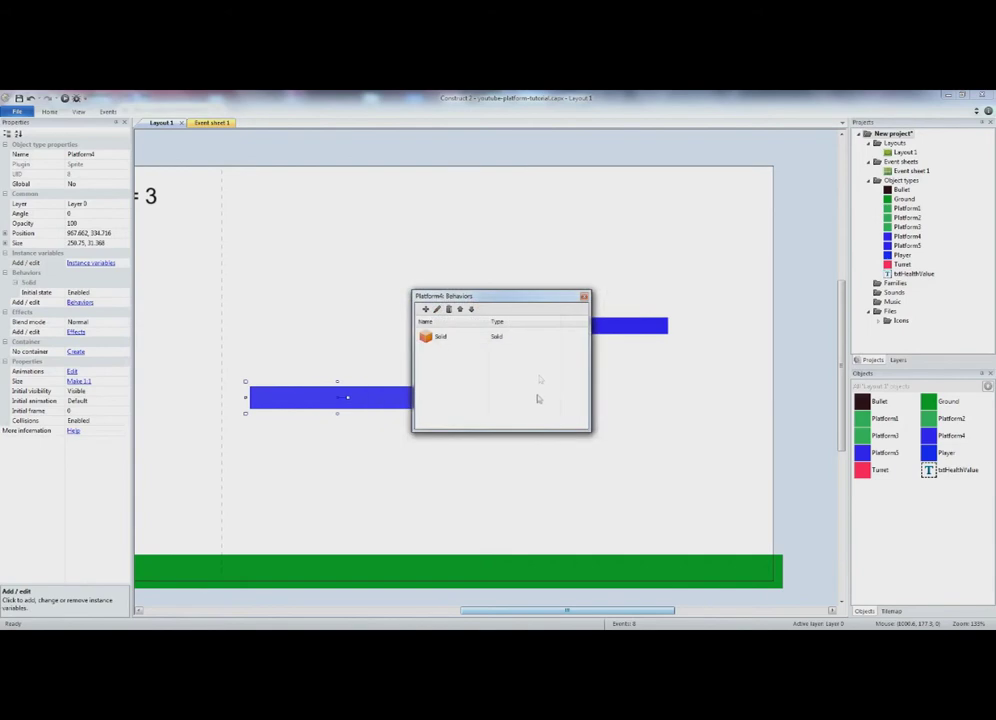
{"action": "left_click", "coordinate": [584, 297]}
{"action": "left_click", "coordinate": [289, 305]}
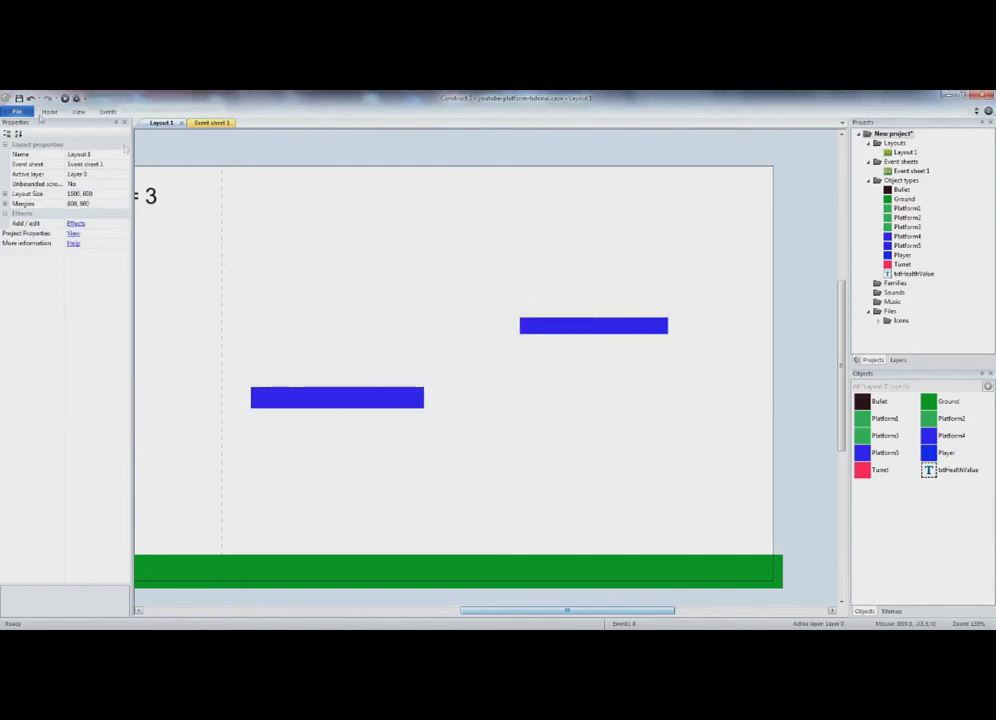
Preview the game and test jumping the player across the green and new blue platforms and back.
{"action": "left_click", "coordinate": [65, 98]}
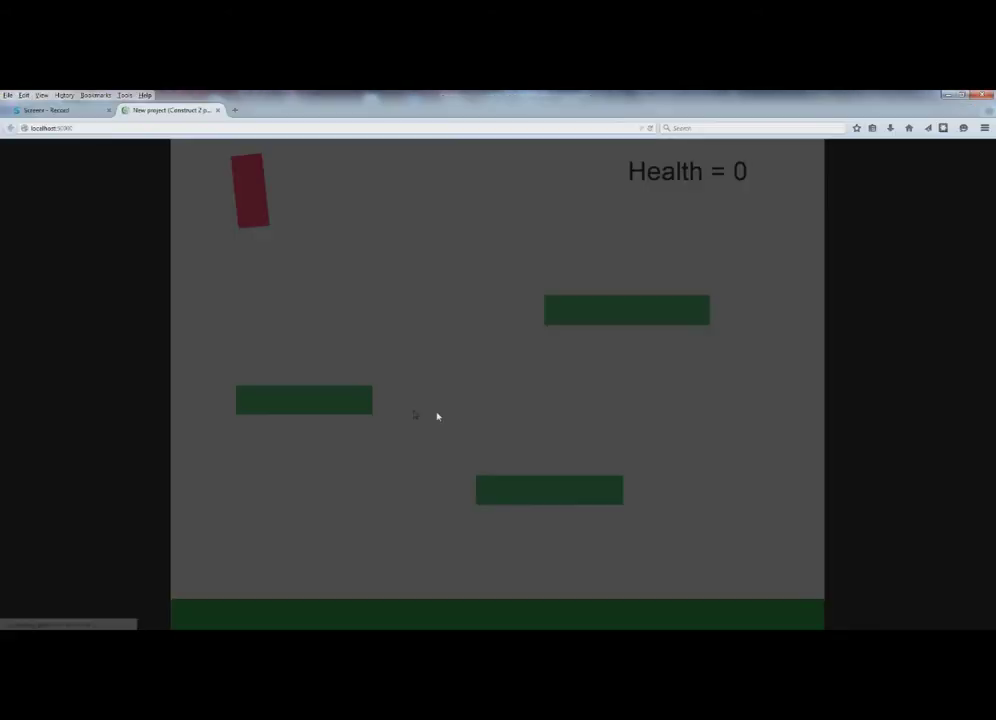
{"action": "key", "text": "Right"}
{"action": "key", "text": "Up"}
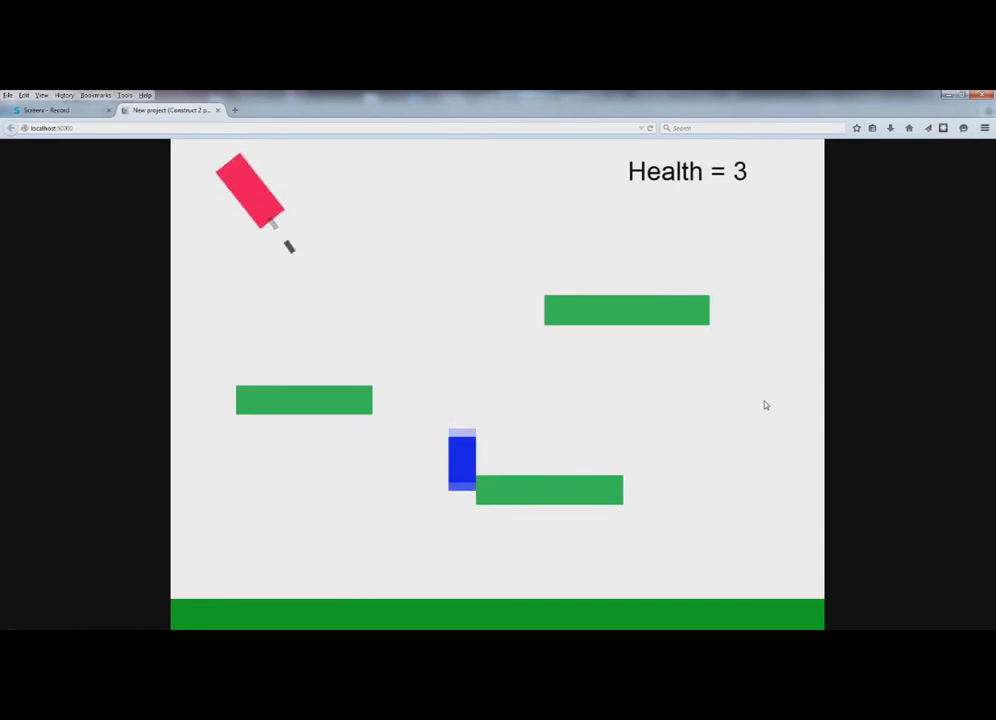
{"action": "key", "text": "Up"}
{"action": "key", "text": "Right"}
{"action": "key", "text": "Up"}
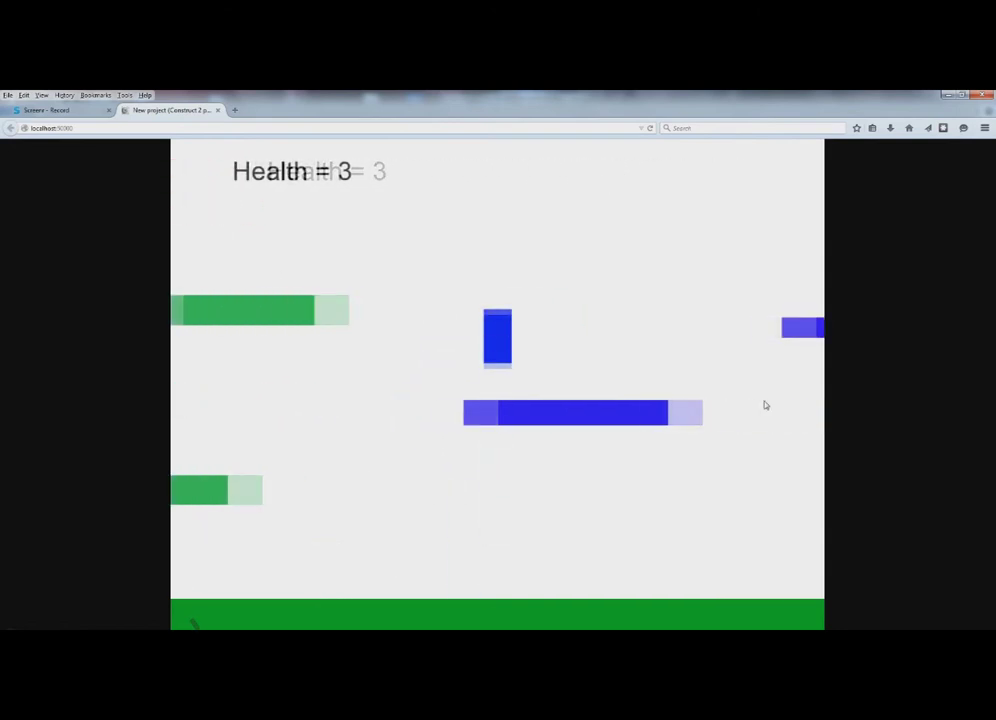
{"action": "key", "text": "Right"}
{"action": "key", "text": "Up"}
{"action": "key", "text": "Left"}
{"action": "key", "text": "Up"}
{"action": "key", "text": "Left"}
{"action": "key", "text": "Up"}
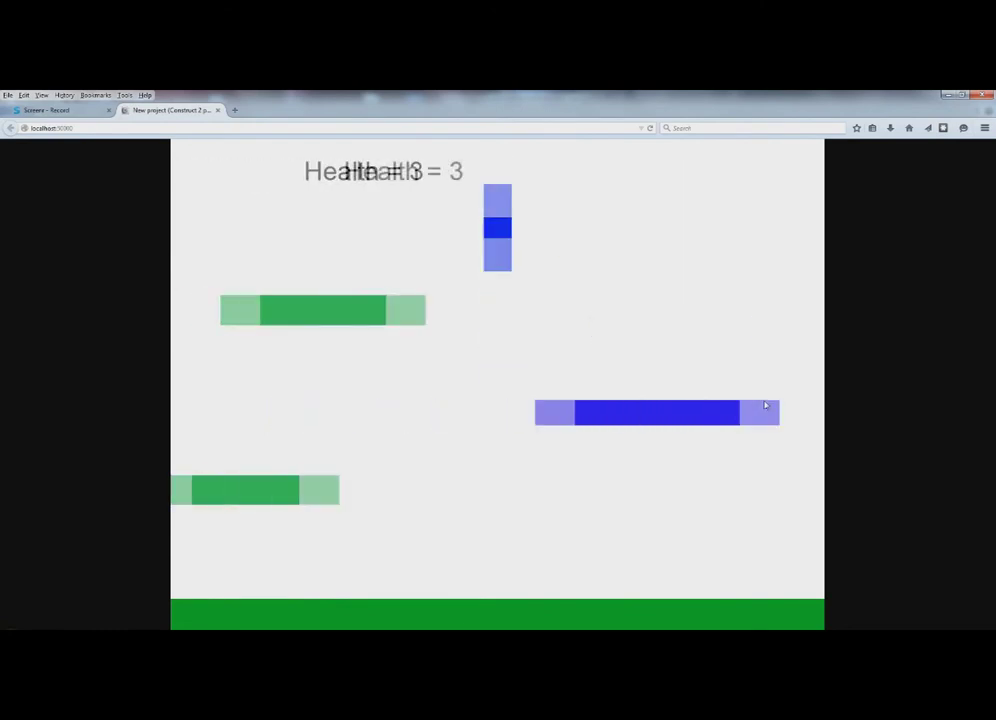
{"action": "key", "text": "Left"}
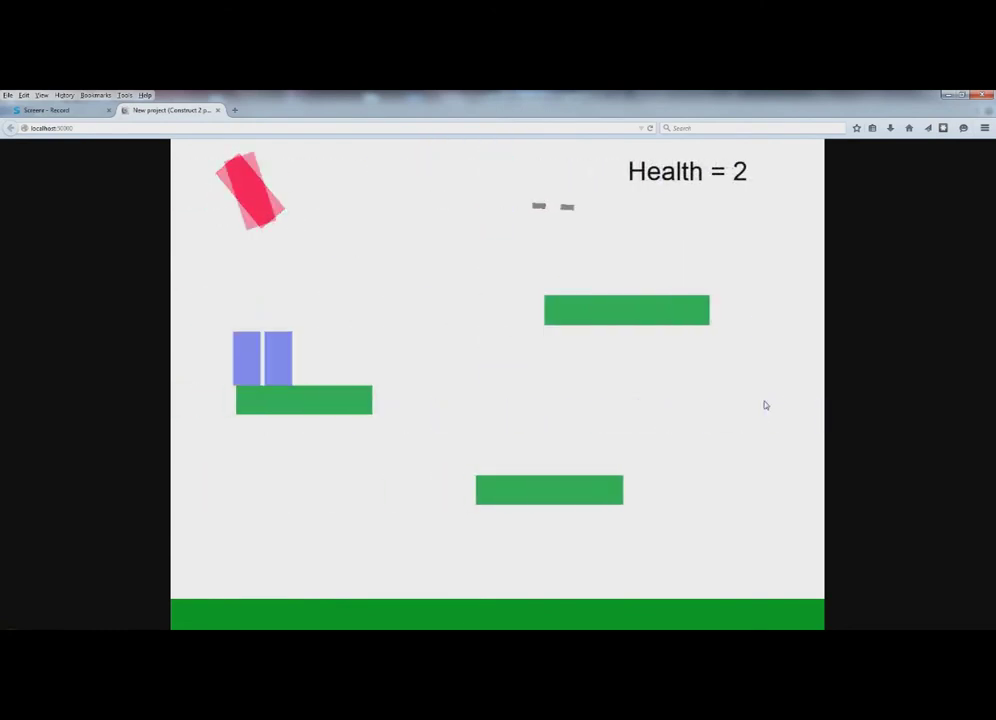
{"action": "key", "text": "Right"}
{"action": "key", "text": "Up"}
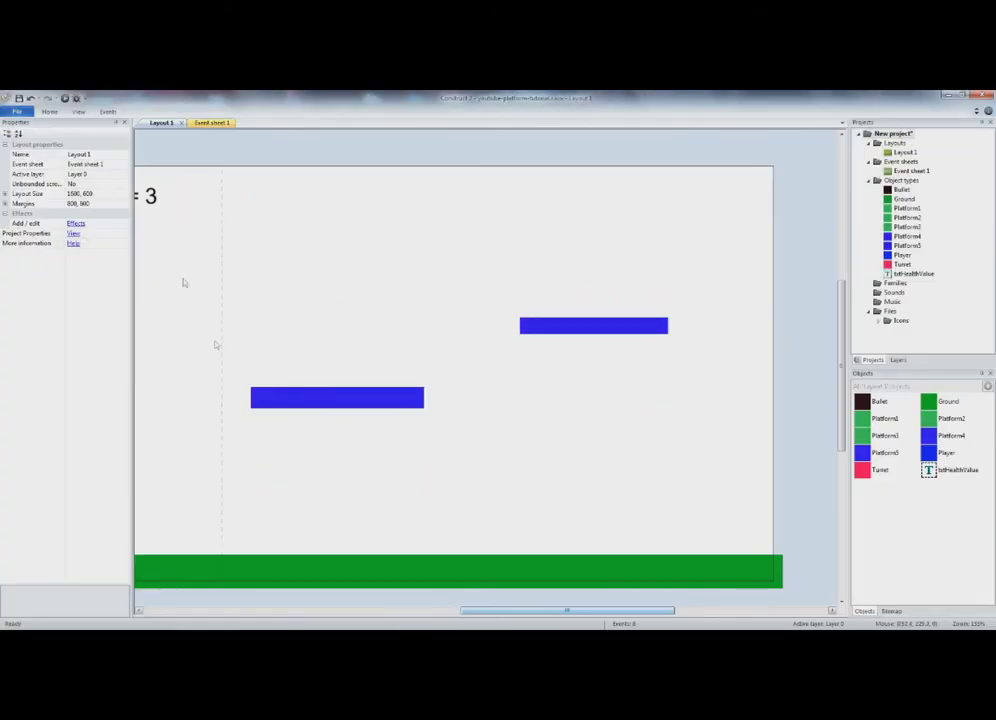
Set the size of Layout 1 to 3600, 600.
{"action": "left_click", "coordinate": [76, 194]}
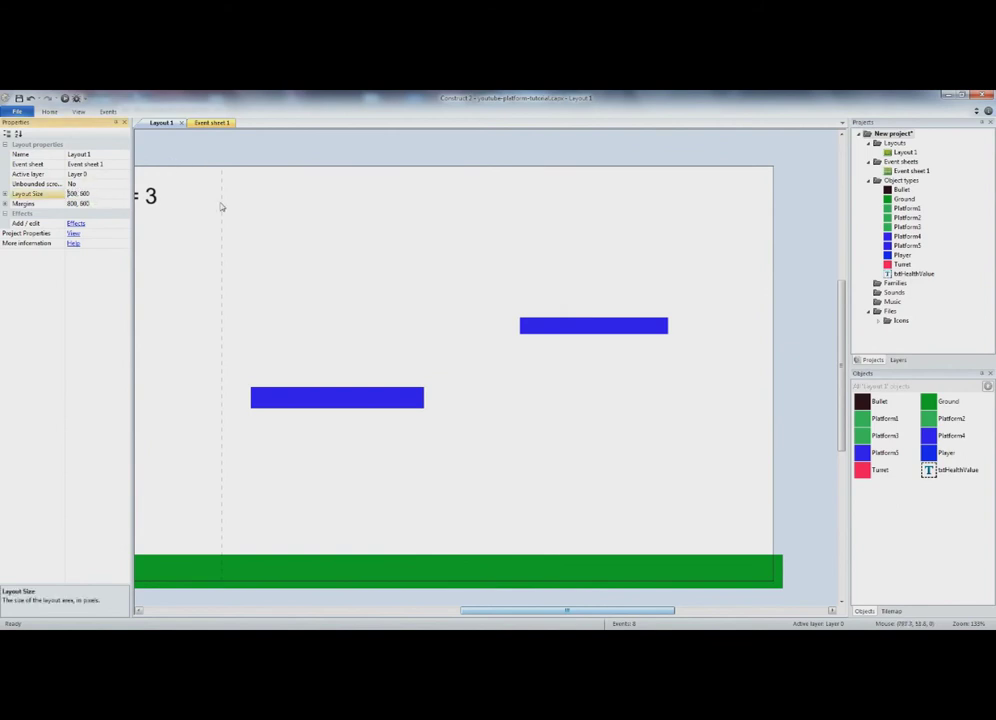
{"action": "key", "text": "Return"}
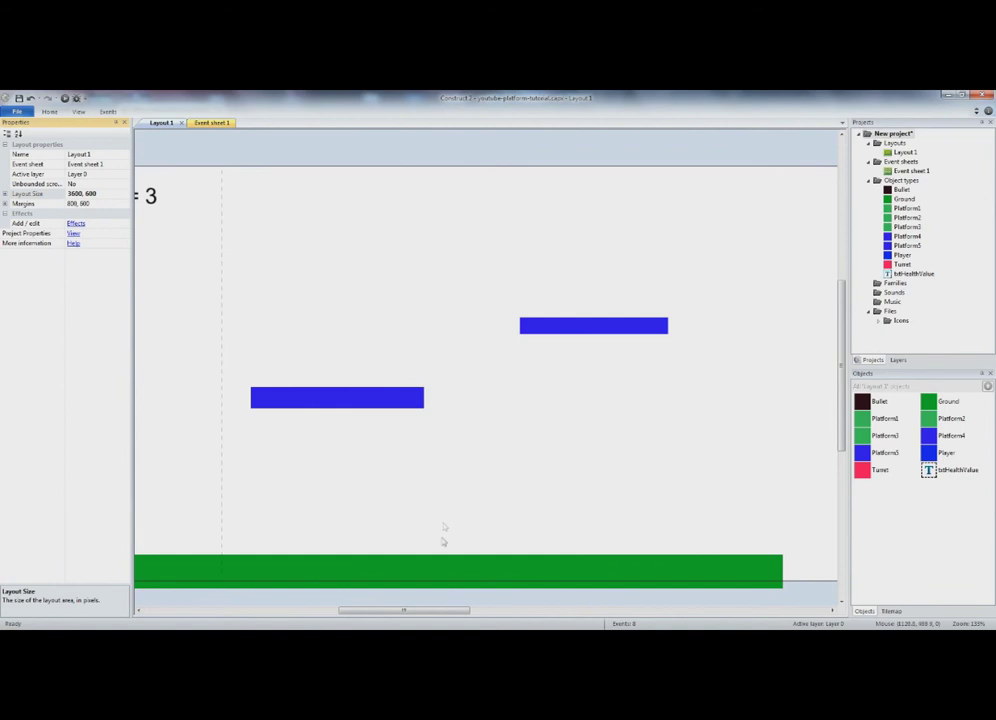
Stretch the Ground sprite to just past the far right edge of the widened layout, about 3645 by 49 pixels.
{"action": "scroll", "coordinate": [467, 611], "scroll_direction": "down", "scroll_amount": 1, "text": "ctrl"}
{"action": "left_click_drag", "start_coordinate": [411, 611], "coordinate": [459, 610]}
{"action": "left_click", "coordinate": [260, 540]}
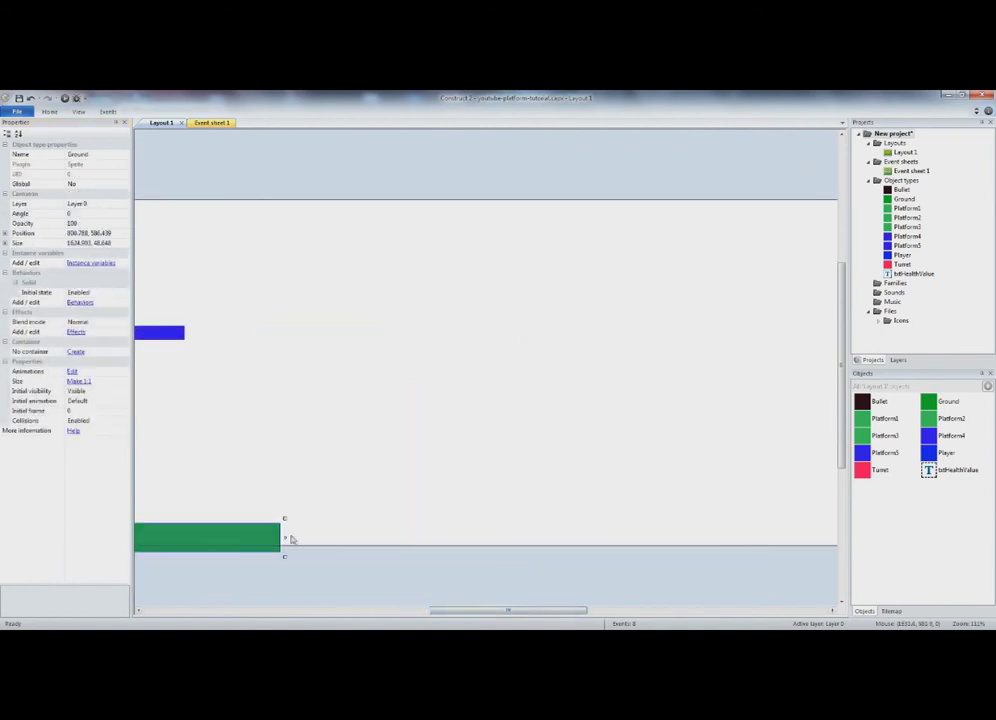
{"action": "left_click_drag", "start_coordinate": [284, 537], "coordinate": [727, 537]}
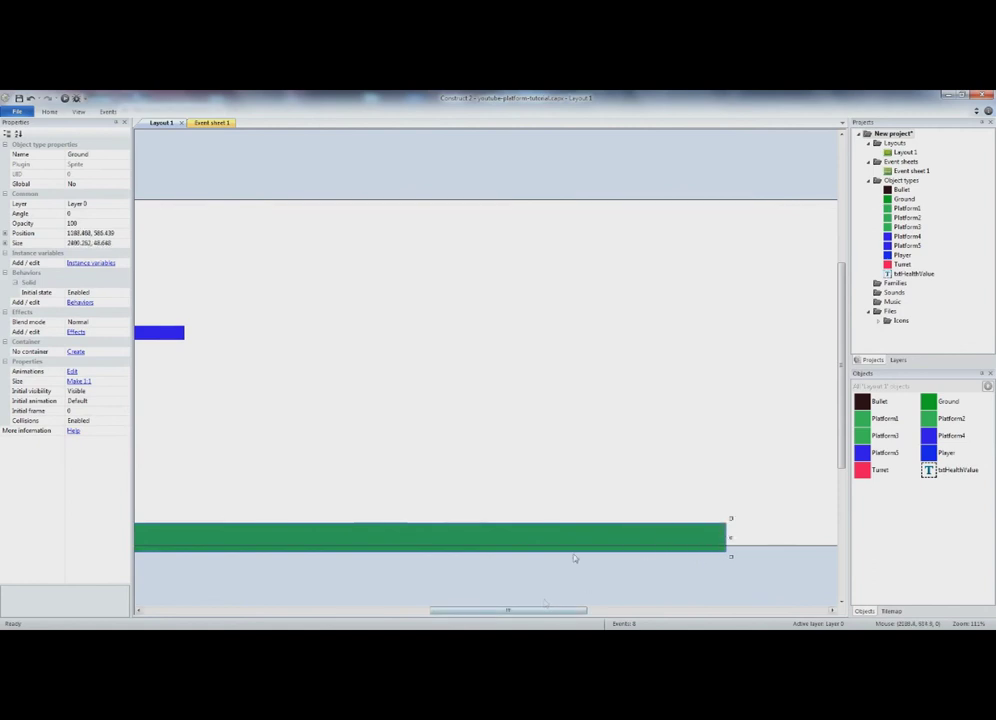
{"action": "scroll", "coordinate": [575, 558], "scroll_direction": "down", "scroll_amount": 3, "text": "ctrl"}
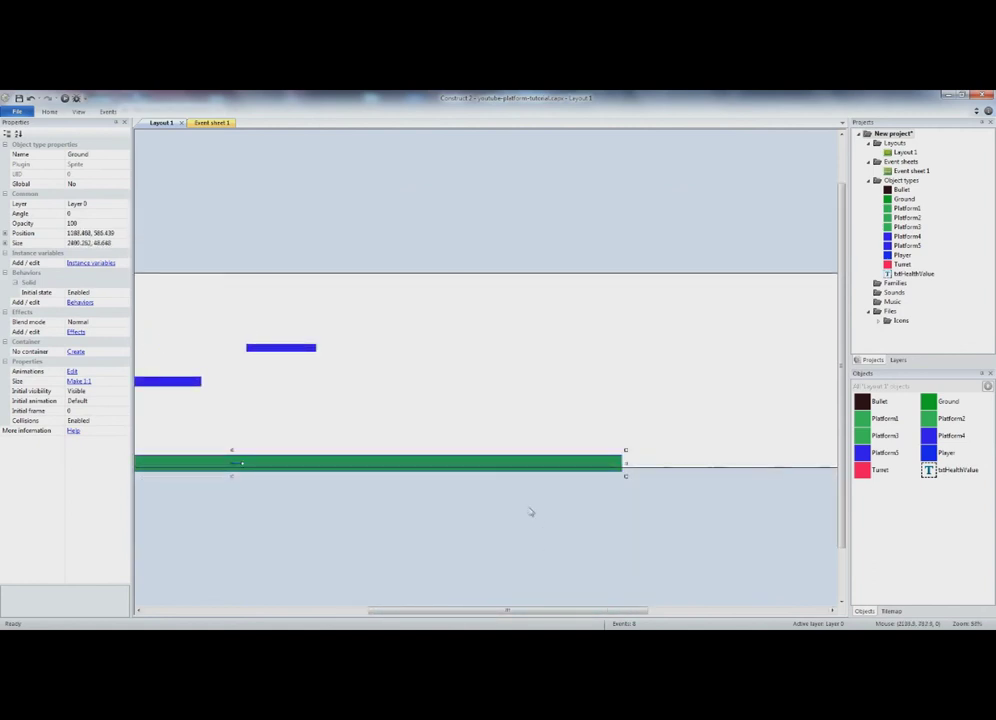
{"action": "scroll", "coordinate": [522, 521], "scroll_direction": "down", "scroll_amount": 2, "text": "ctrl"}
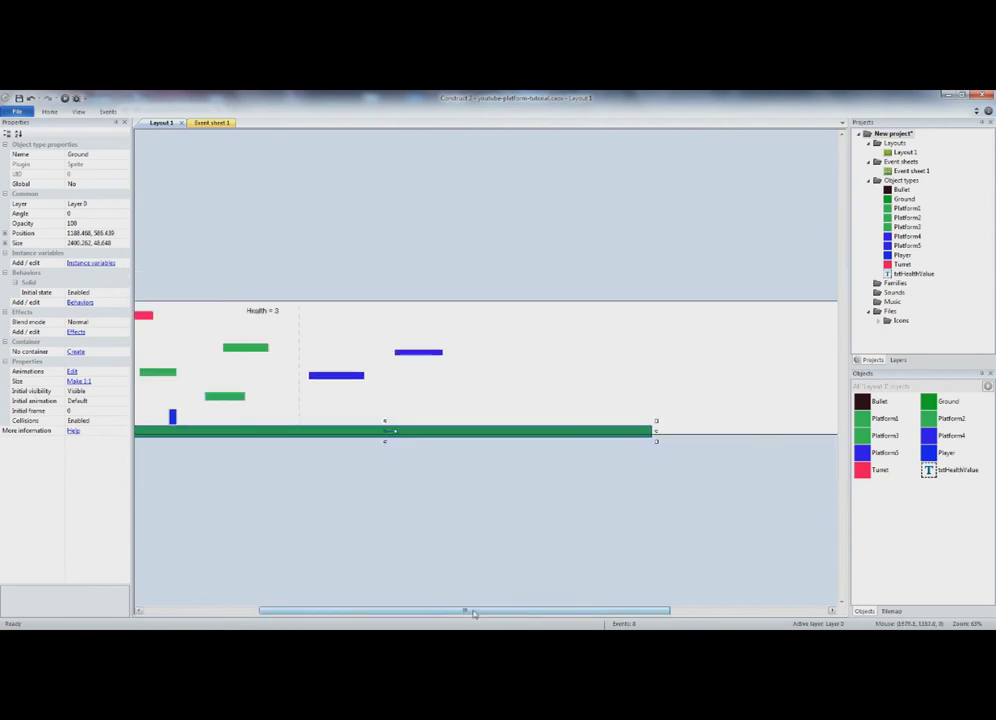
{"action": "left_click_drag", "start_coordinate": [474, 613], "coordinate": [605, 613]}
{"action": "left_click_drag", "start_coordinate": [436, 430], "coordinate": [711, 431]}
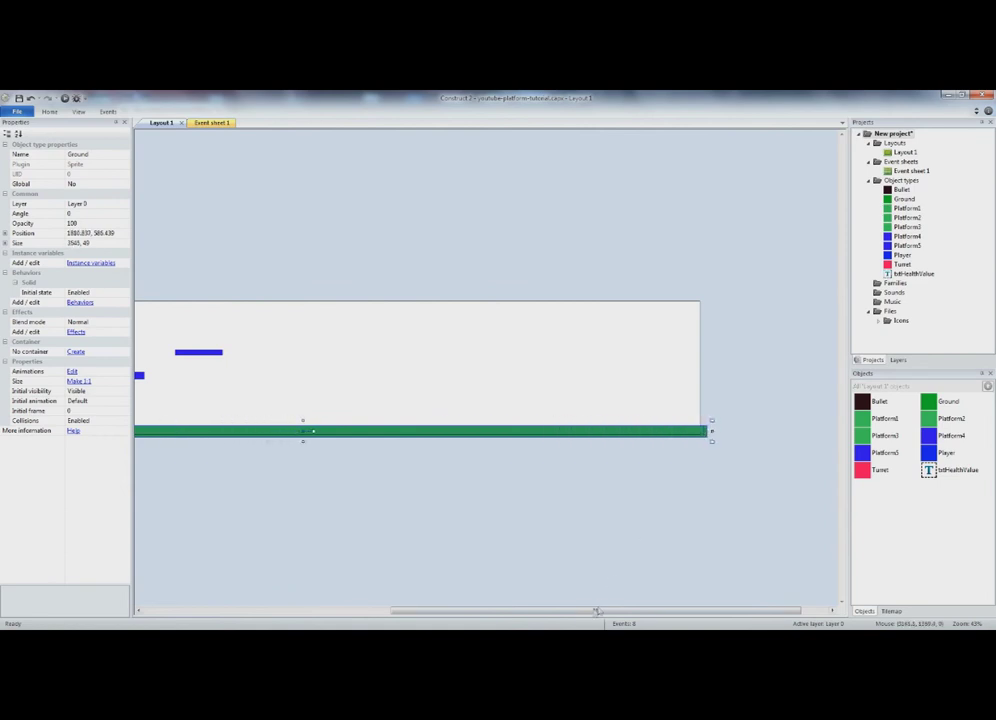
{"action": "left_click_drag", "start_coordinate": [596, 611], "coordinate": [511, 611]}
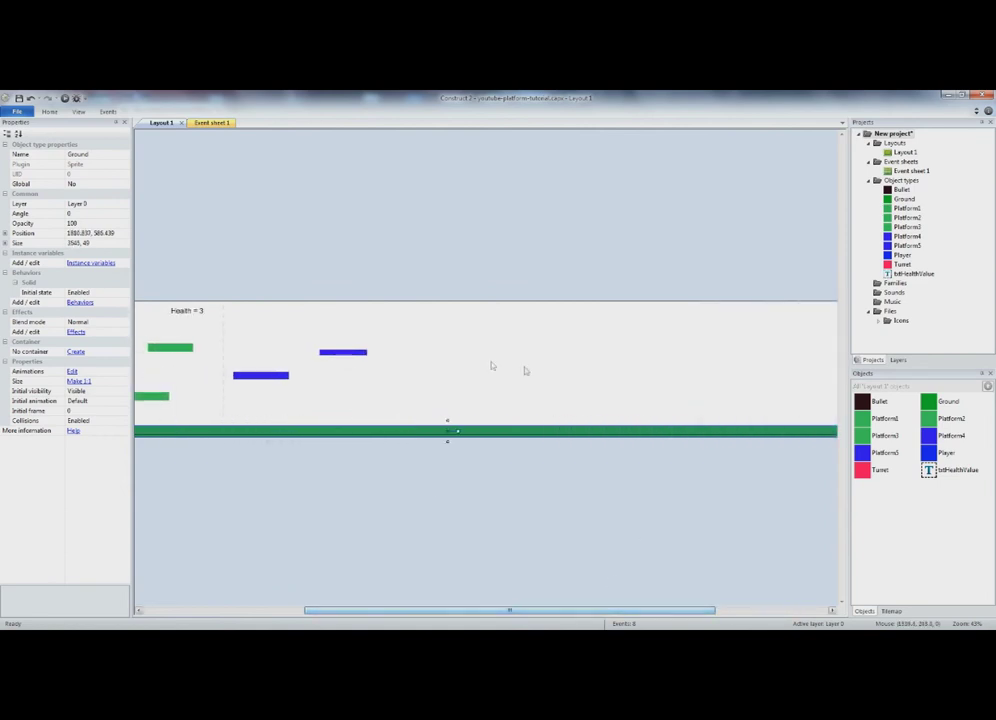
{"action": "left_click", "coordinate": [469, 381]}
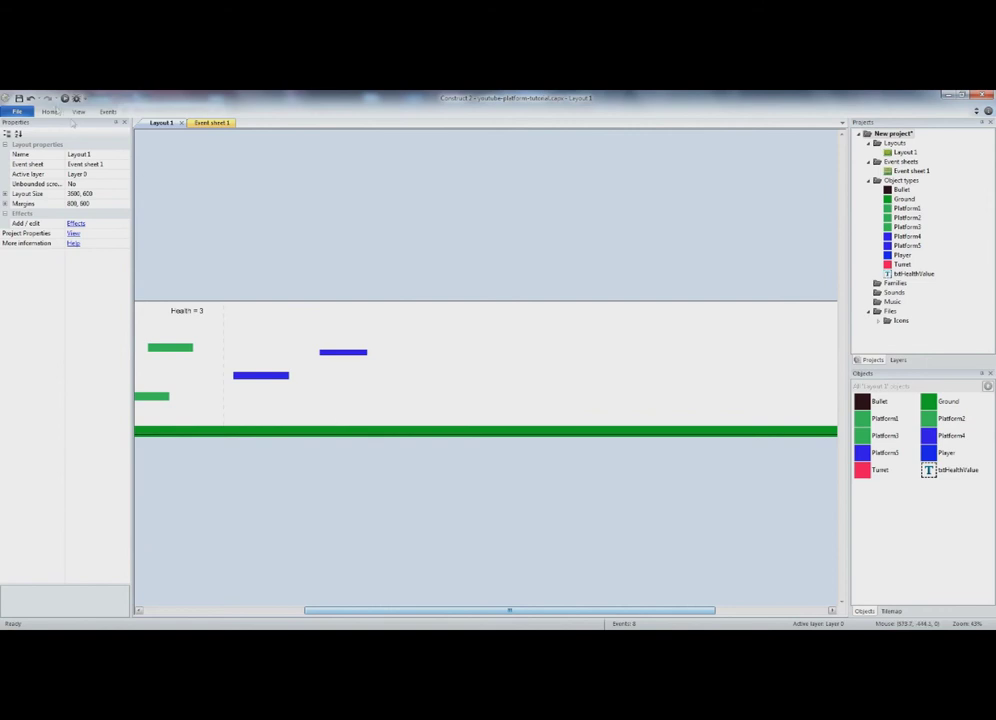
Preview the game and test moving and jumping the player past the blue platforms along the extended ground, then return to the start of the layout.
{"action": "left_click", "coordinate": [64, 98]}
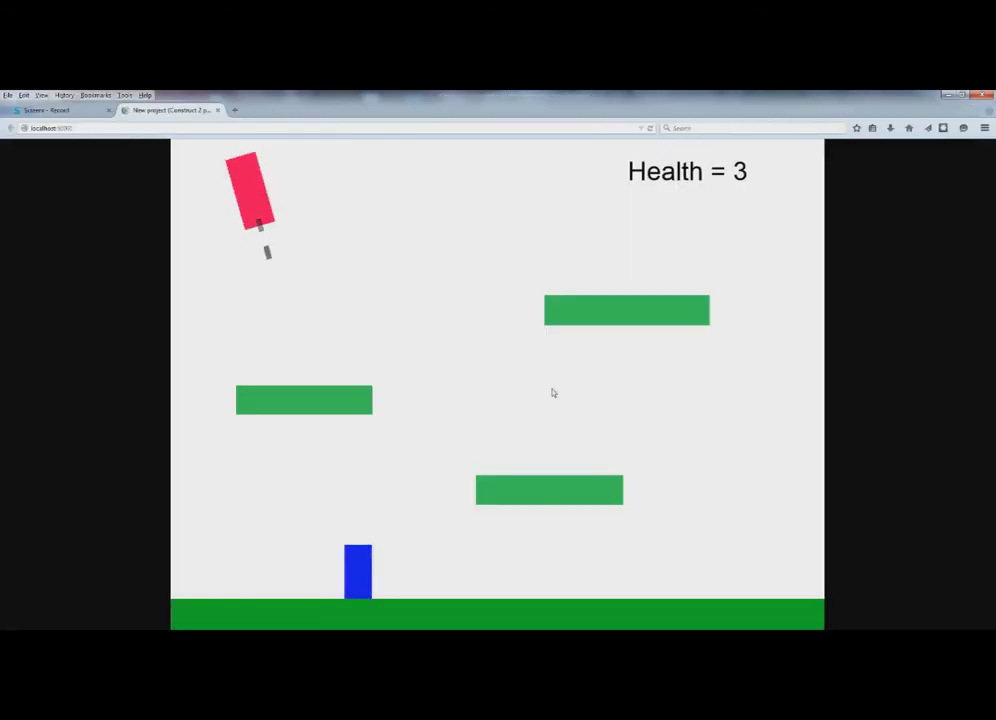
{"action": "key", "text": "Right"}
{"action": "key", "text": "Up"}
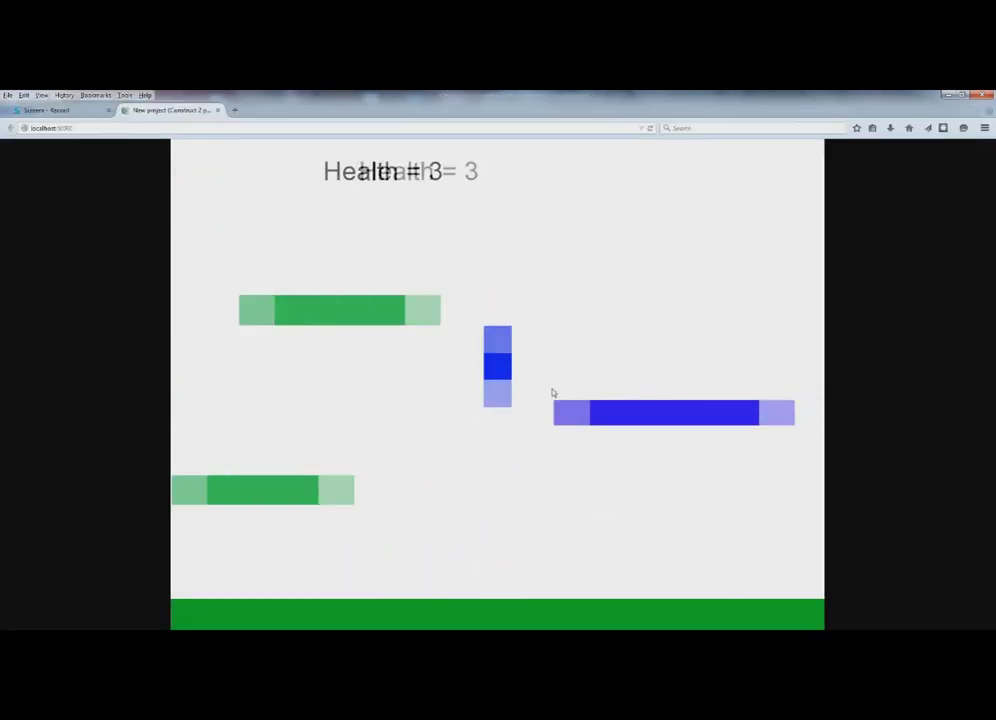
{"action": "key", "text": "Right"}
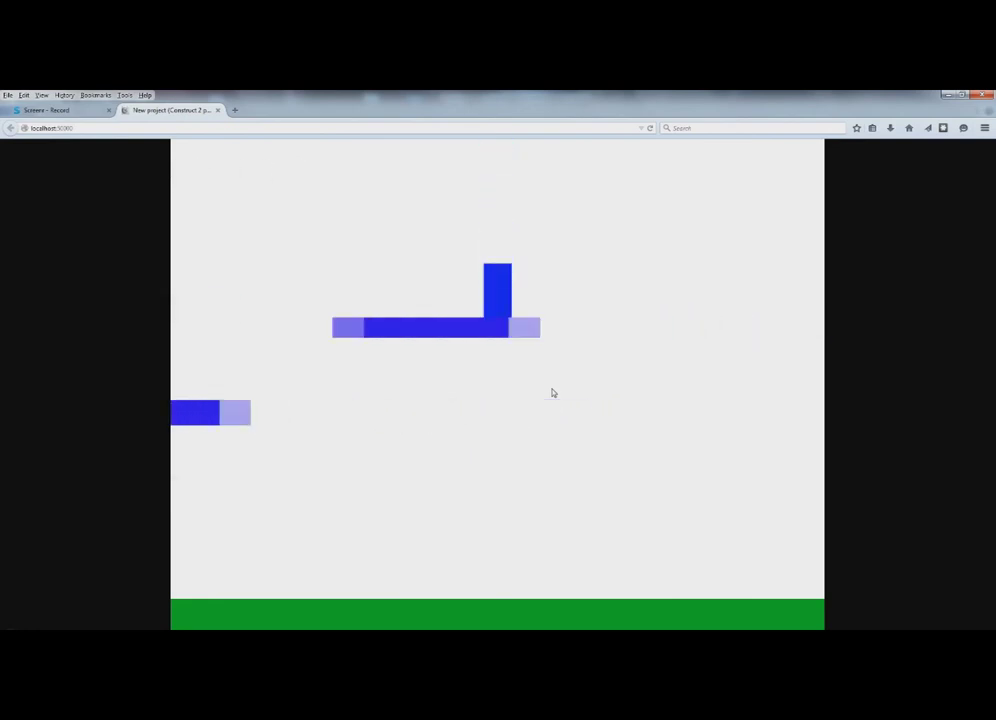
{"action": "key", "text": "Right"}
{"action": "key", "text": "Up"}
{"action": "key", "text": "Up"}
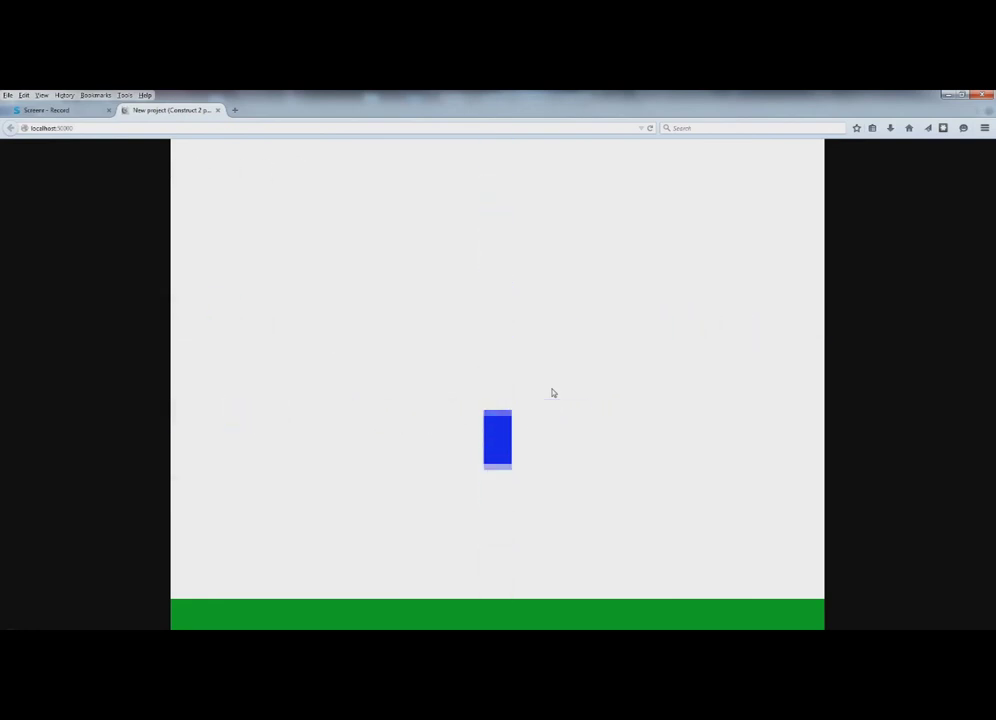
{"action": "key", "text": "Up"}
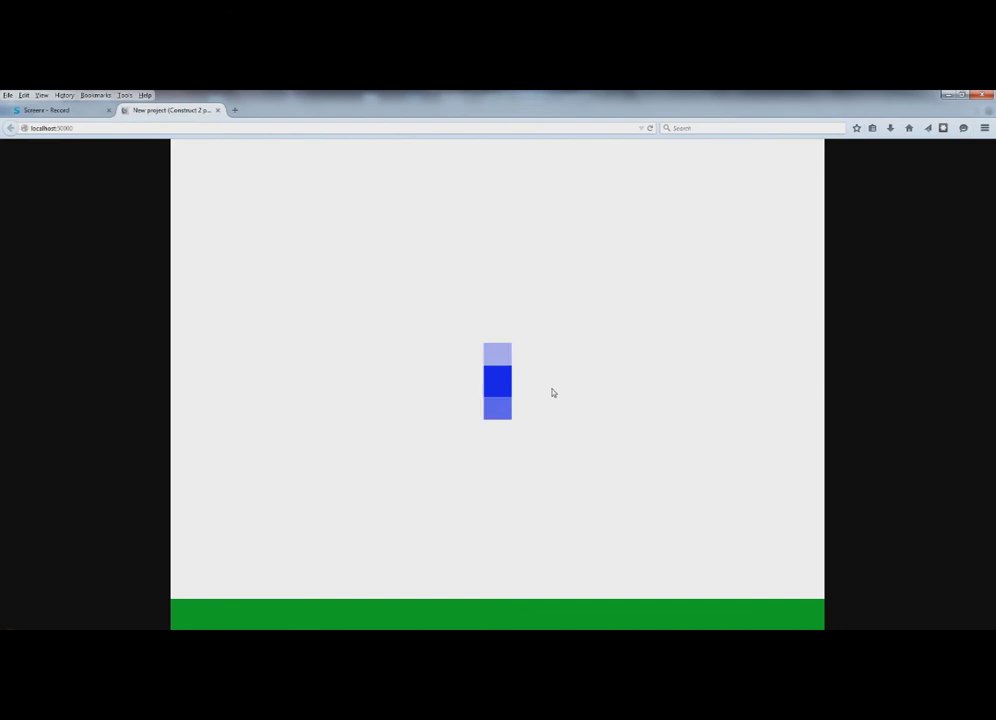
{"action": "key", "text": "Right"}
{"action": "key", "text": "Up"}
{"action": "key", "text": "Left"}
{"action": "key", "text": "Up"}
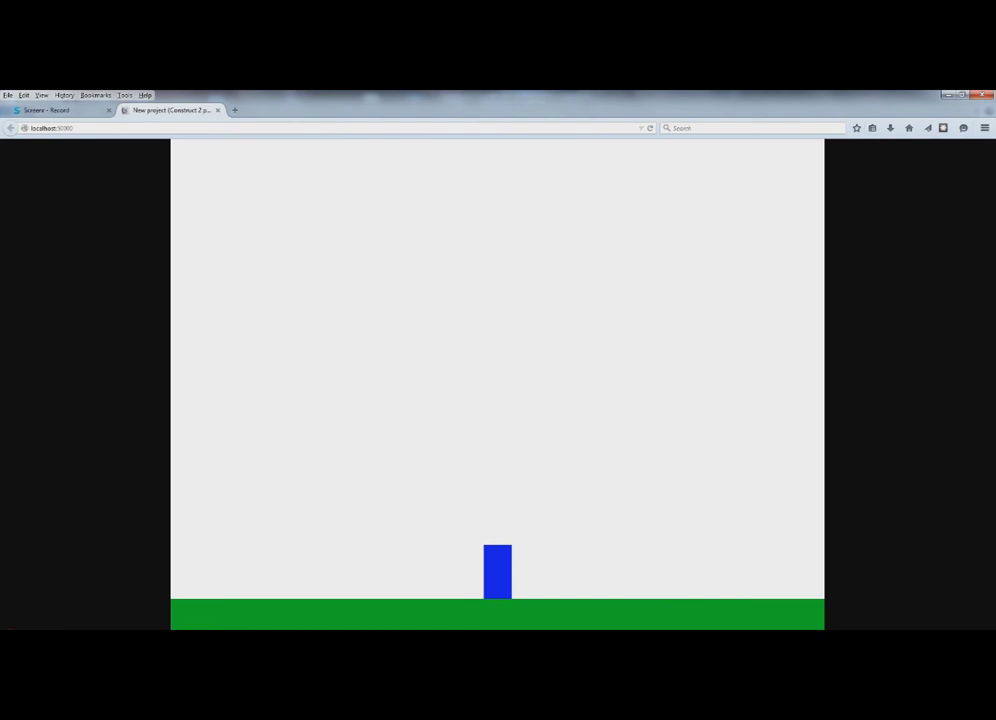
{"action": "key", "text": "alt+Tab"}
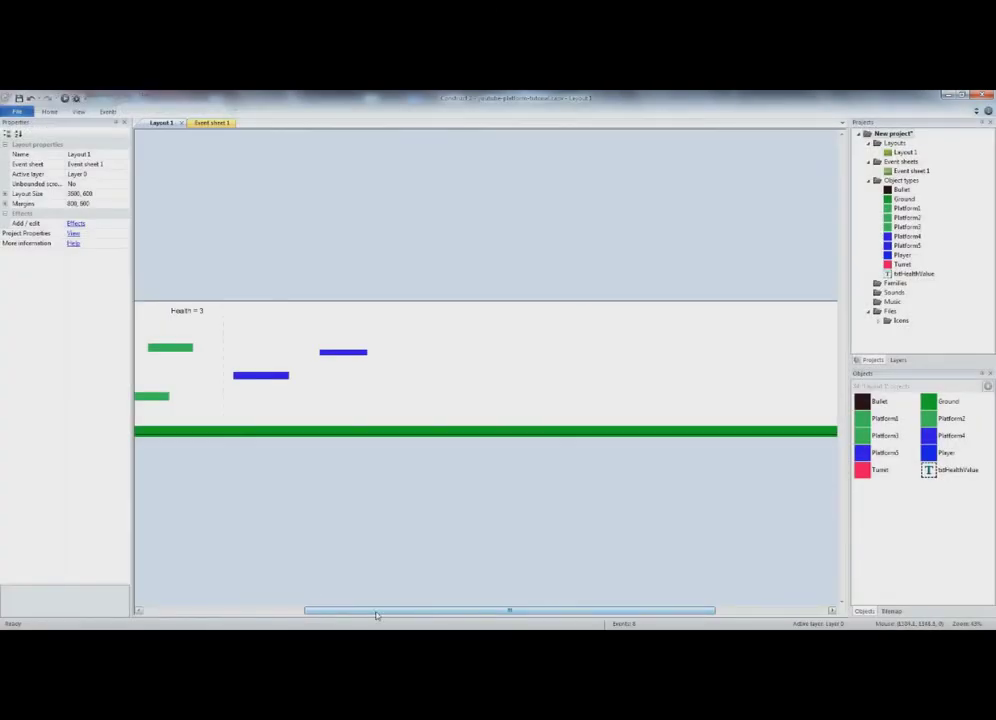
{"action": "left_click_drag", "start_coordinate": [376, 612], "coordinate": [283, 594]}
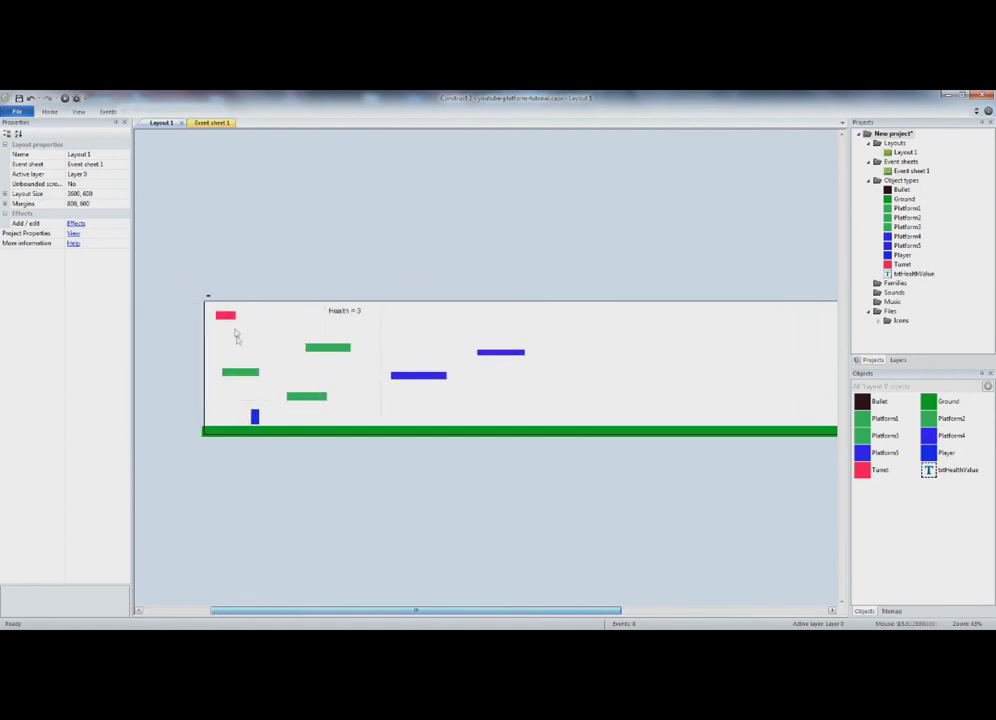